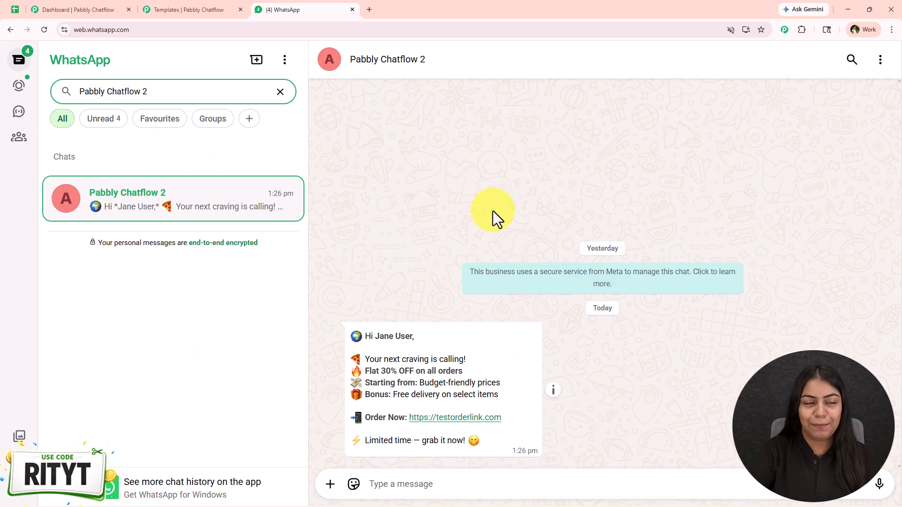
# Switch from WhatsApp Web to the Pabbly Chatflow dashboard, then open a new browser tab
pyautogui.click(103, 6)
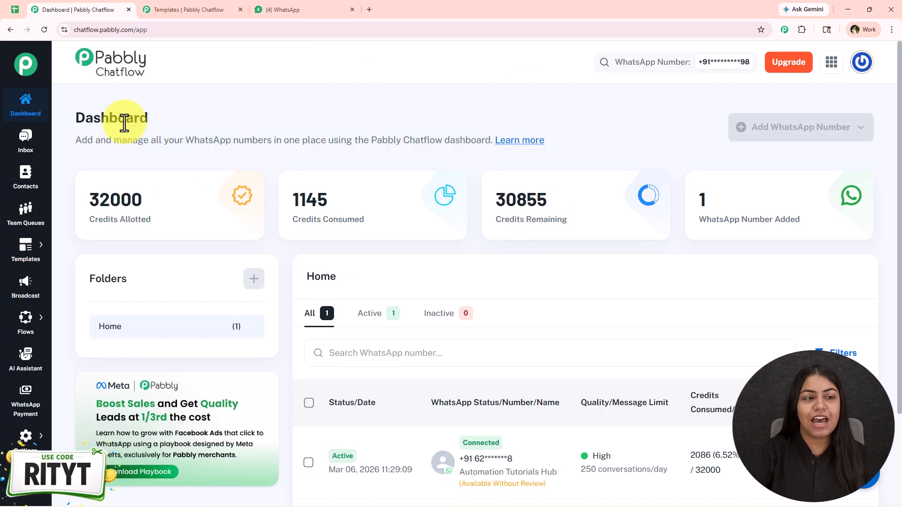
pyautogui.moveTo(73, 116); pyautogui.dragTo(152, 117)
pyautogui.click(223, 127)
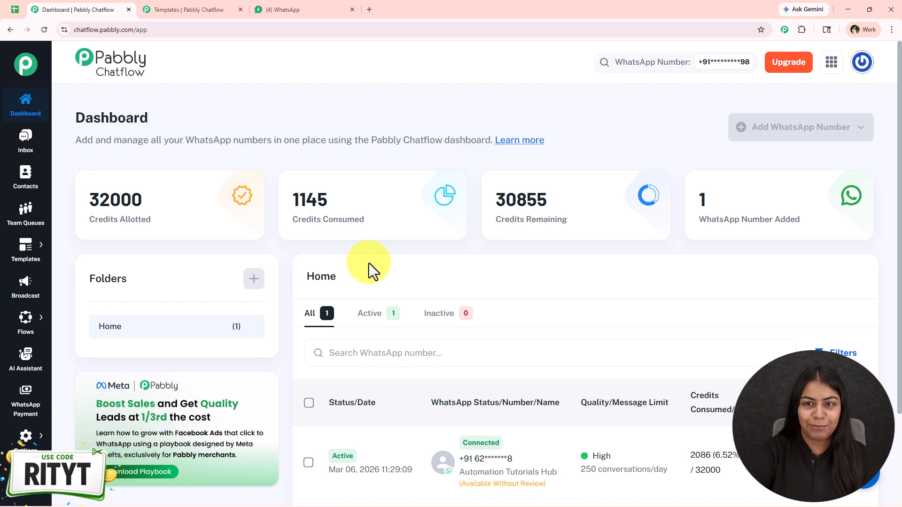
pyautogui.click(370, 11)
# Load pabbly.com/chatflow, dismiss its offer popup, then return to the Chatflow dashboard tab
pyautogui.write('pabb')
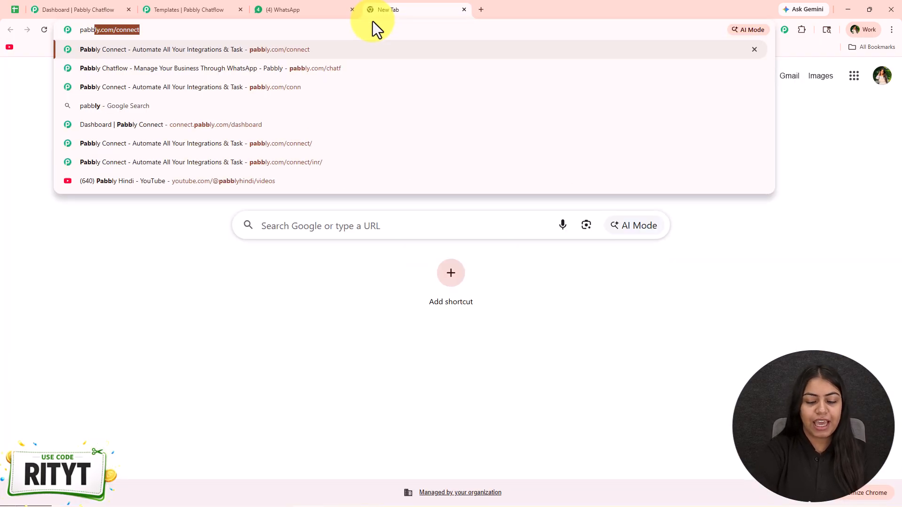
pyautogui.write('ly.com/cha')
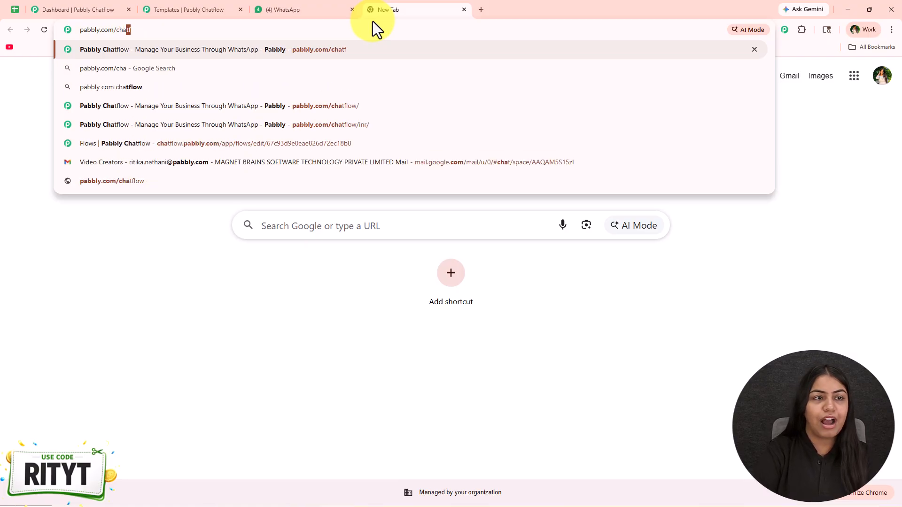
pyautogui.press('Return')
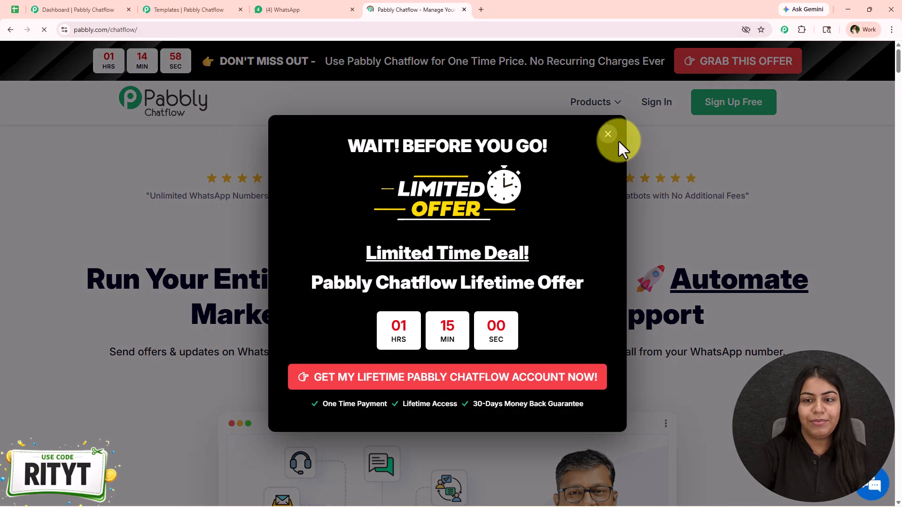
pyautogui.click(609, 135)
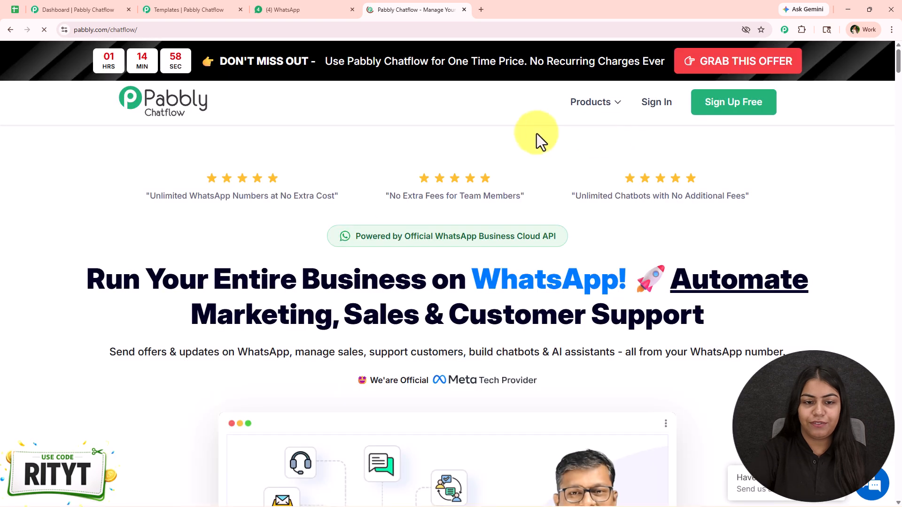
pyautogui.moveTo(390, 237); pyautogui.dragTo(562, 239)
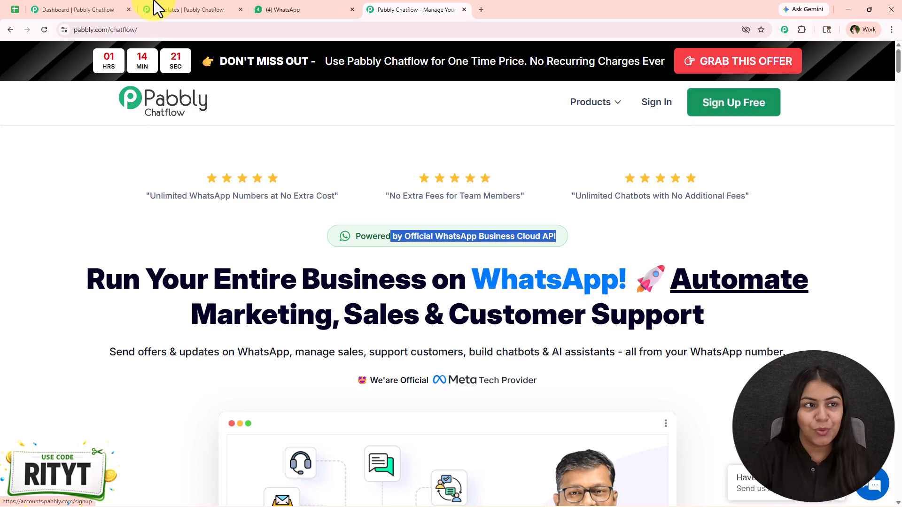
pyautogui.click(126, 3)
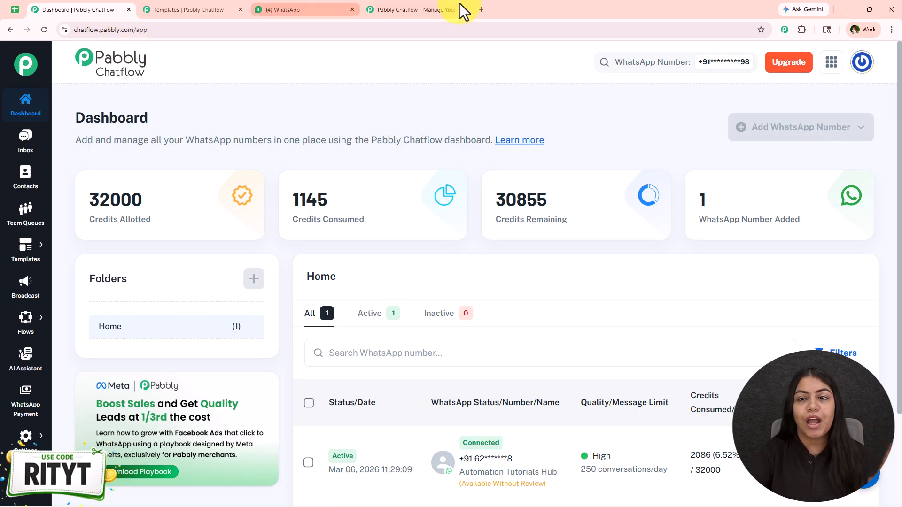
# Open and close the WhatsApp Number search, then go to the Broadcast page
pyautogui.click(720, 66)
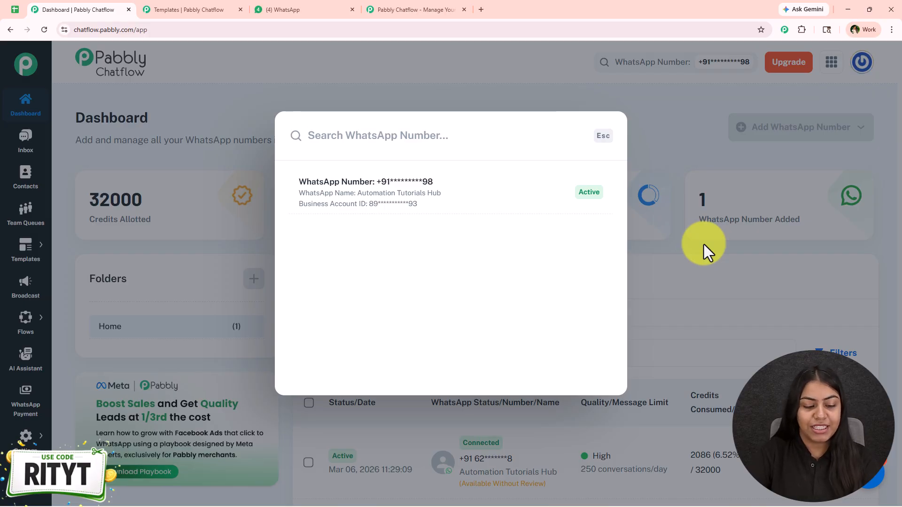
pyautogui.click(802, 225)
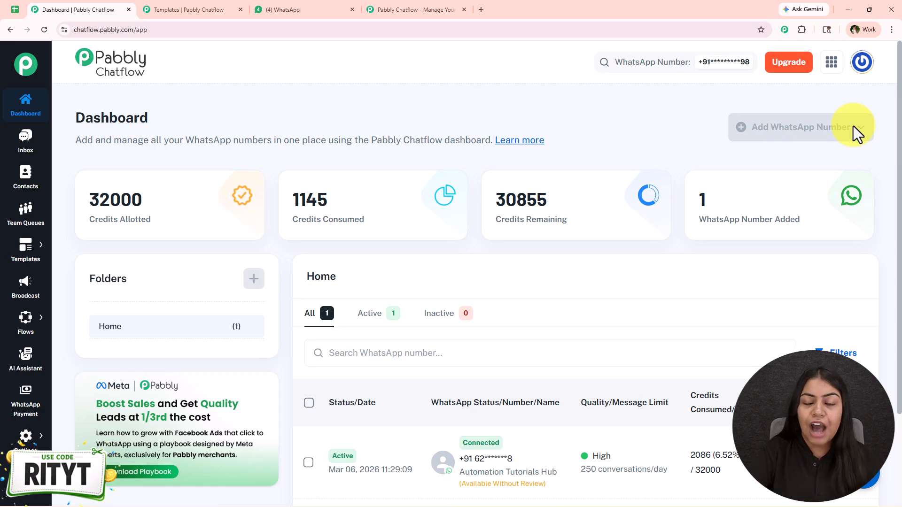
pyautogui.click(10, 295)
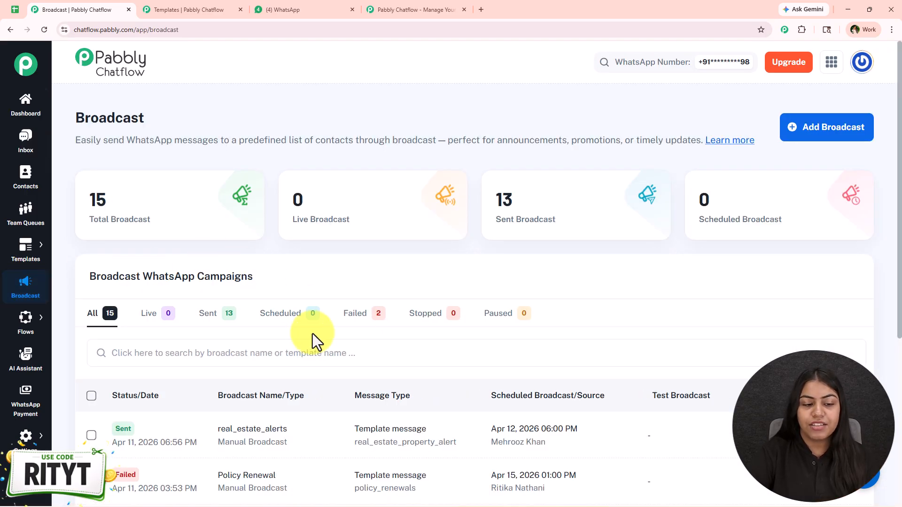
# Start a new broadcast, keeping Broadcast Campaign as its type
pyautogui.click(856, 136)
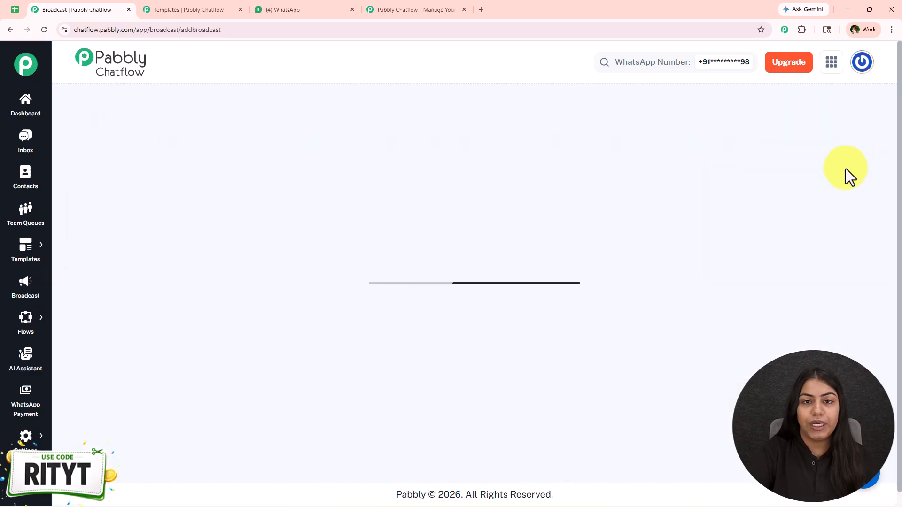
pyautogui.click(222, 251)
pyautogui.click(184, 281)
pyautogui.scroll(-1, 299, 266)
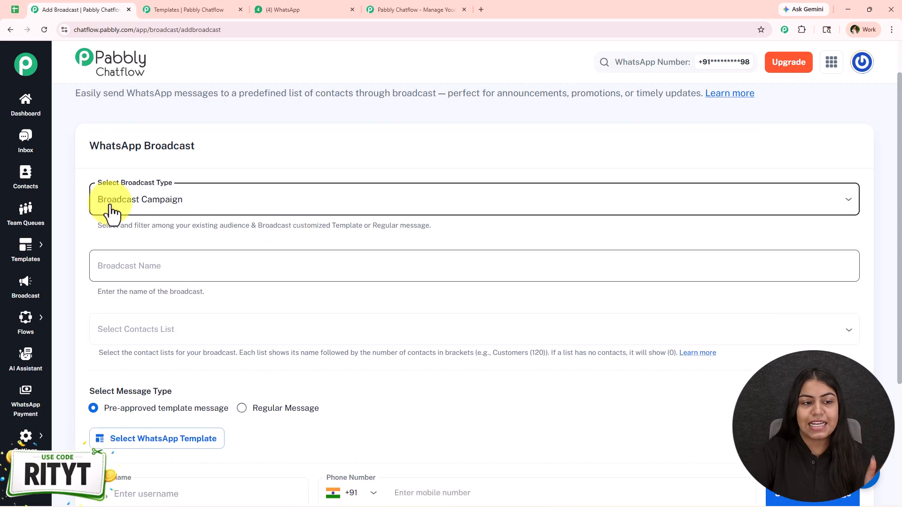
pyautogui.scroll(-1, 206, 212)
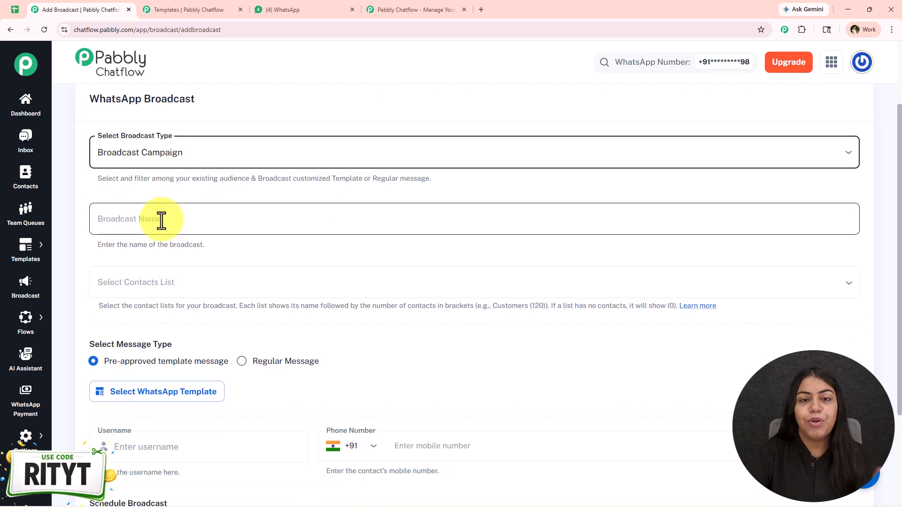
pyautogui.click(272, 221)
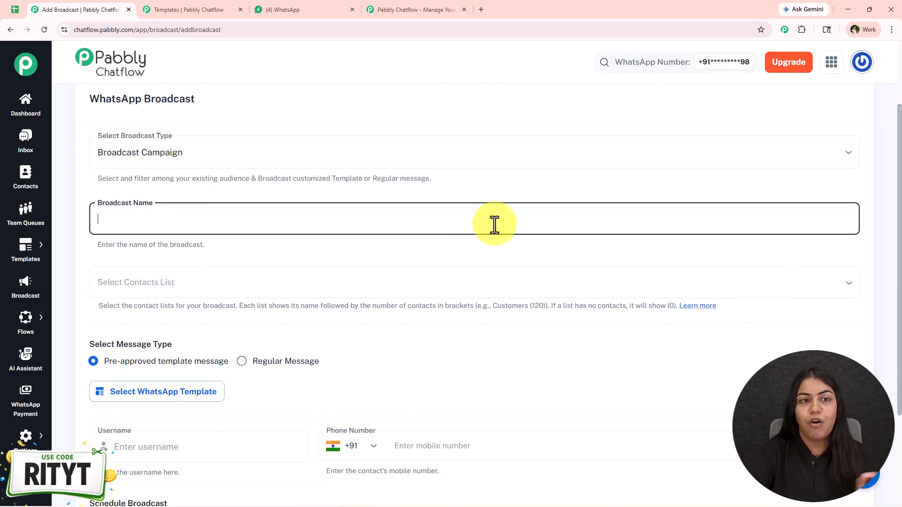
# Copy '30% OFF' from the WhatsApp offer message into the Broadcast Name field
pyautogui.click(286, 10)
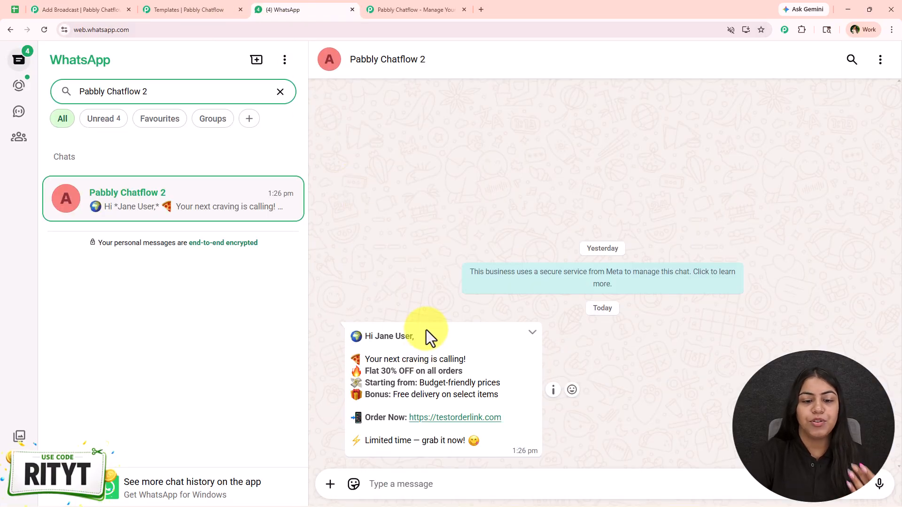
pyautogui.moveTo(381, 371); pyautogui.dragTo(414, 371)
pyautogui.hotkey('ctrl', 'c')
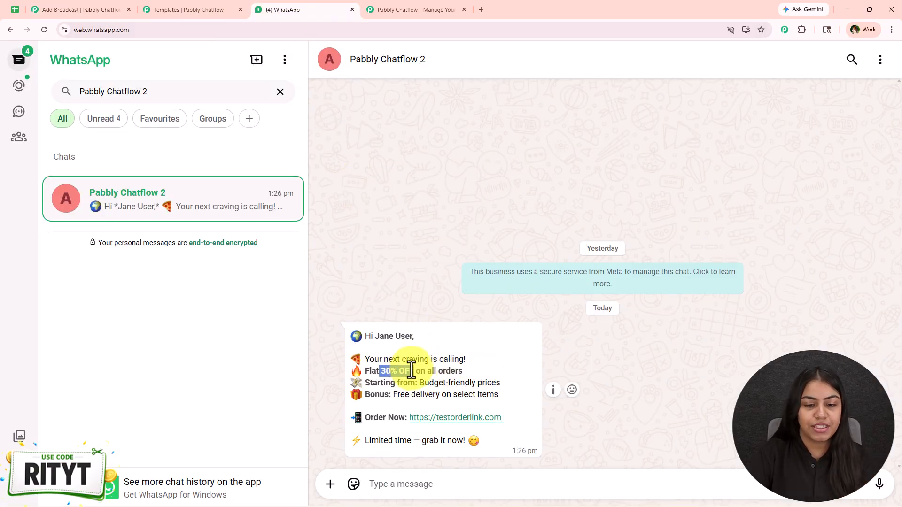
pyautogui.click(96, 10)
pyautogui.hotkey('ctrl', 'v')
# Add new list (38) and All unassigned contacts (0) as the broadcast's contact lists
pyautogui.scroll(-1, 188, 264)
pyautogui.click(187, 242)
pyautogui.scroll(-2, 221, 235)
pyautogui.click(484, 200)
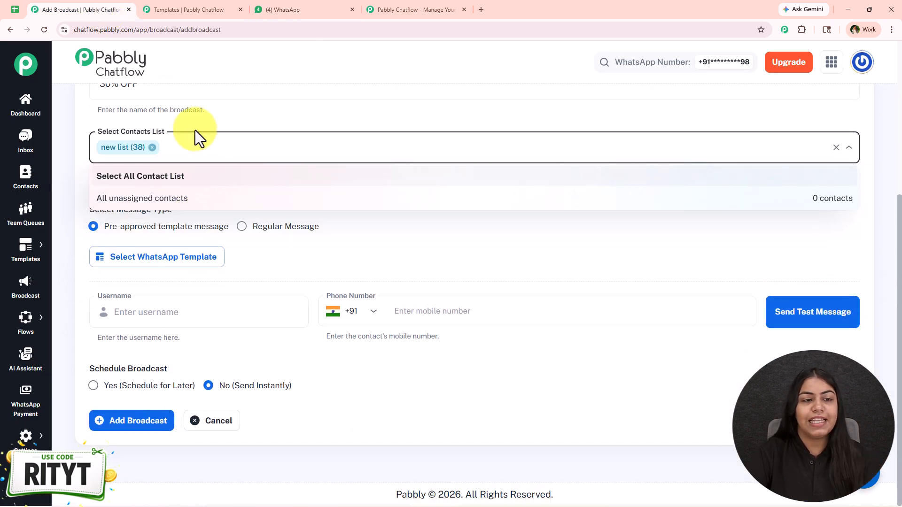
pyautogui.click(202, 149)
pyautogui.click(198, 149)
pyautogui.click(185, 199)
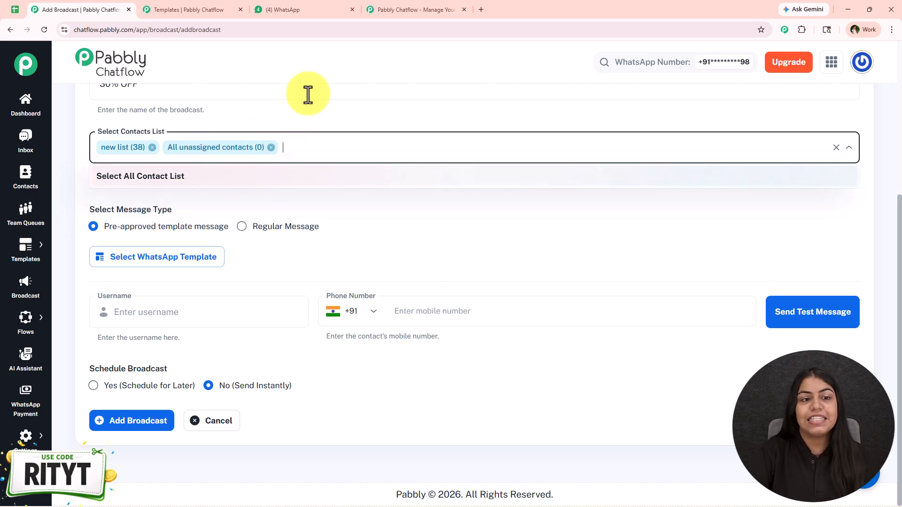
pyautogui.click(296, 141)
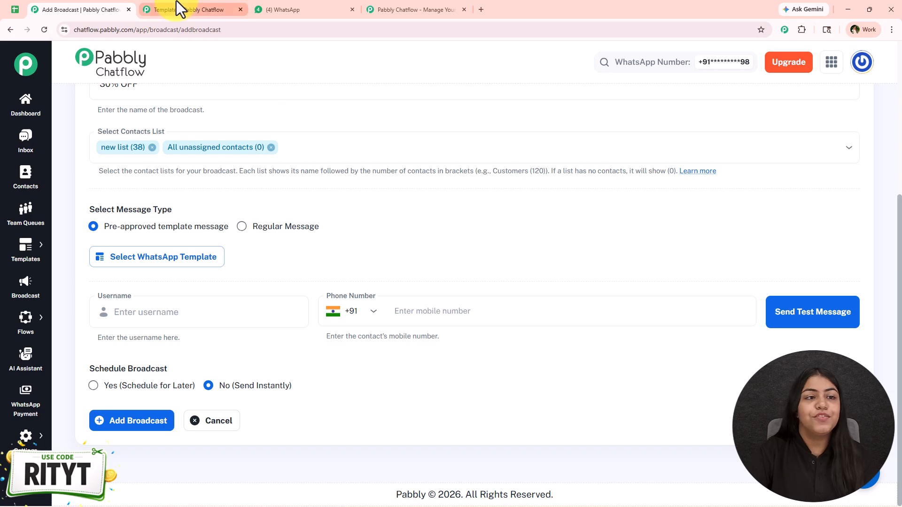
# On the Contacts page, start then cancel a new contact list, and begin adding a single contact
pyautogui.click(193, 4)
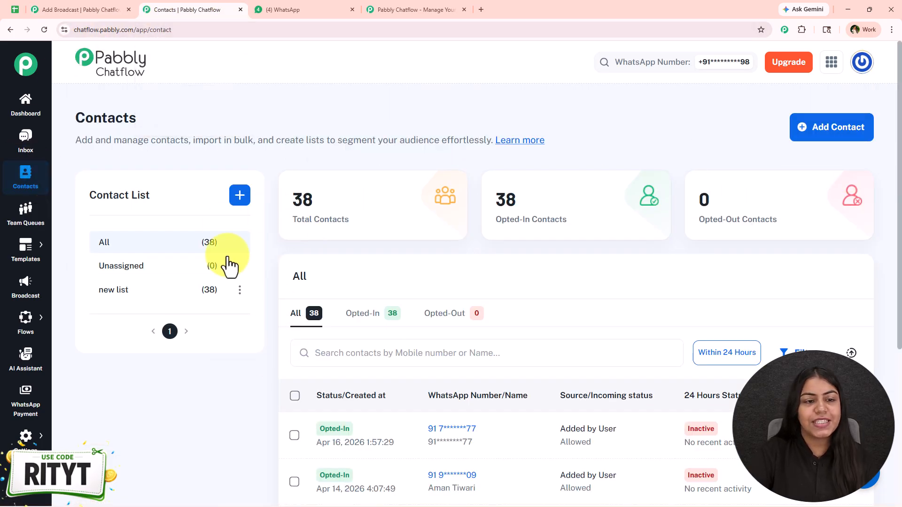
pyautogui.click(239, 196)
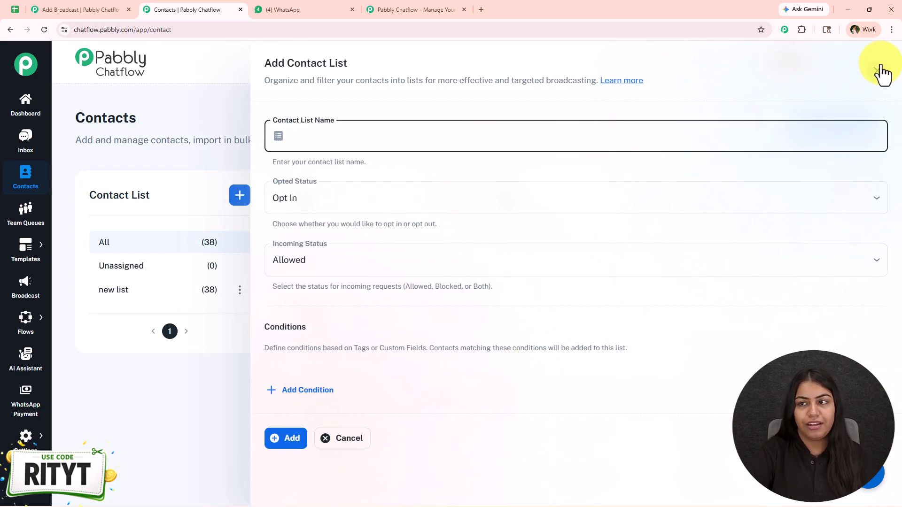
pyautogui.click(878, 70)
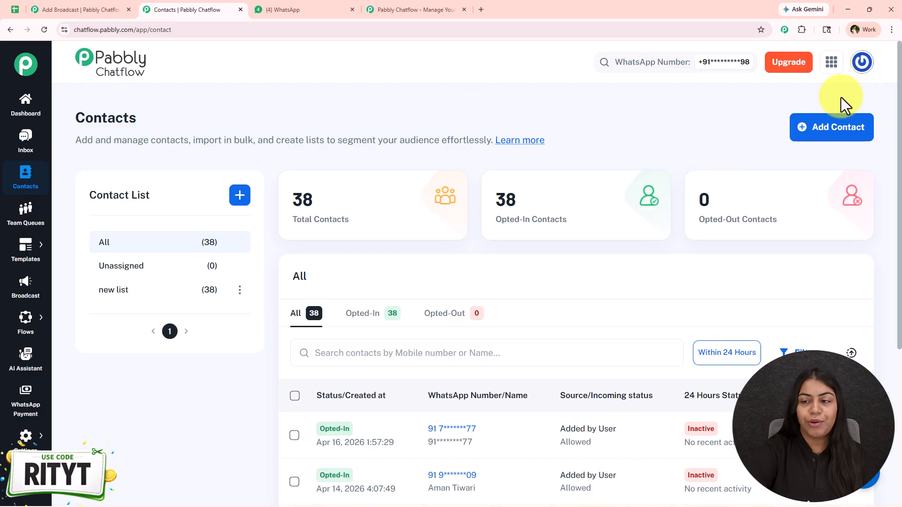
pyautogui.click(836, 133)
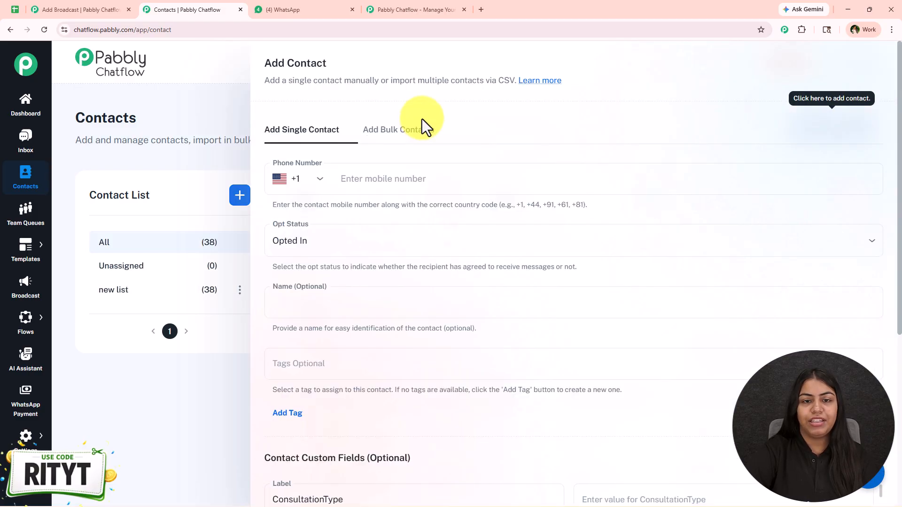
pyautogui.click(413, 177)
pyautogui.click(433, 247)
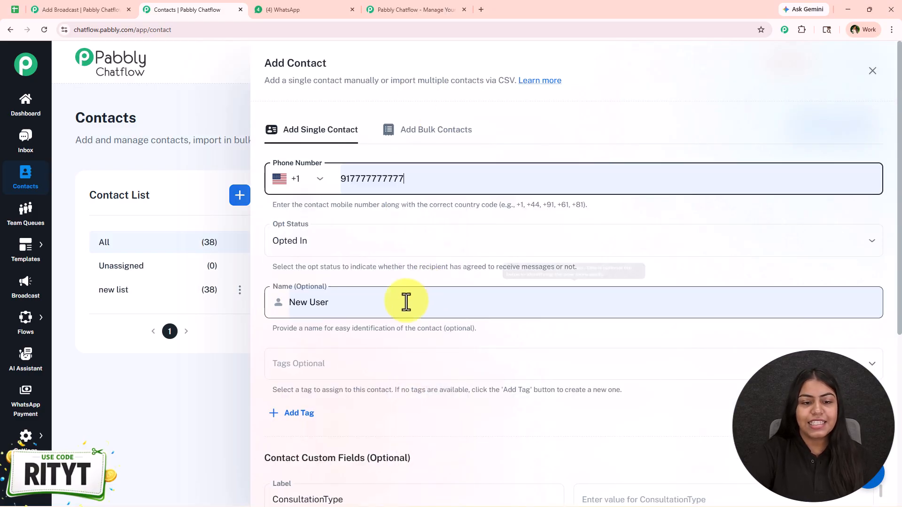
# Switch the Add Contact panel to bulk CSV import, then move to the Data spreadsheet
pyautogui.click(458, 132)
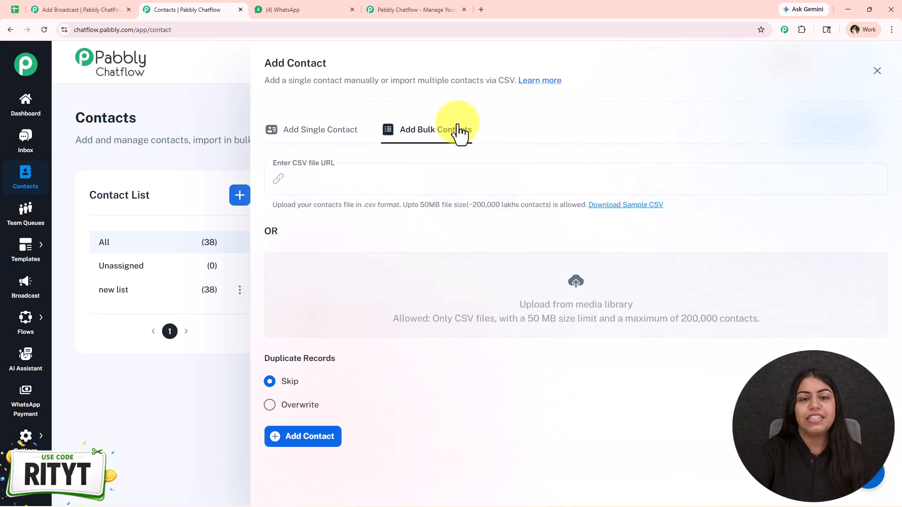
pyautogui.click(378, 179)
pyautogui.click(600, 239)
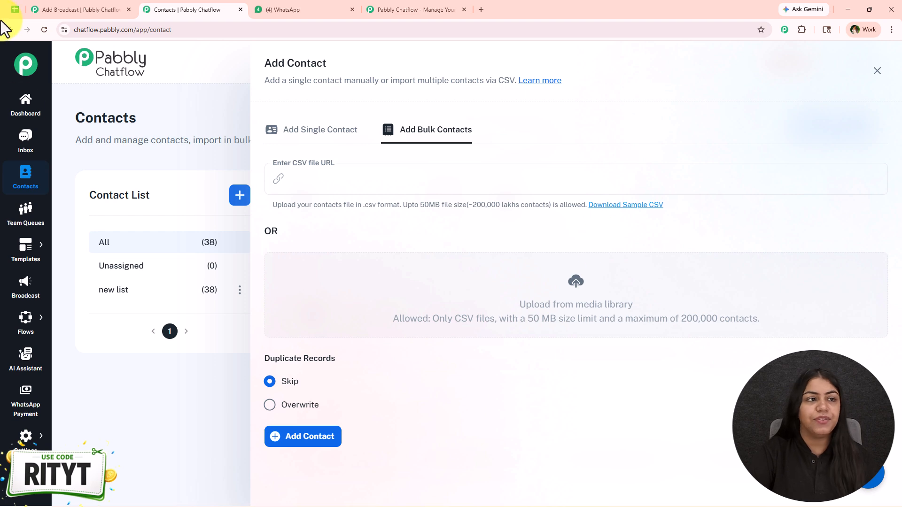
pyautogui.click(15, 9)
# Zoom the Data sheet to 150%, check File > Download's .csv option, then return to Pabbly
pyautogui.click(125, 91)
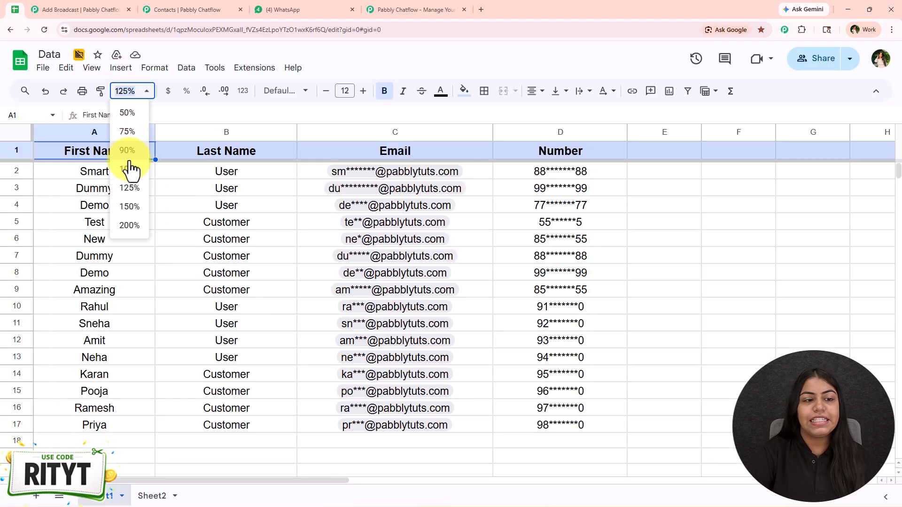
pyautogui.click(129, 207)
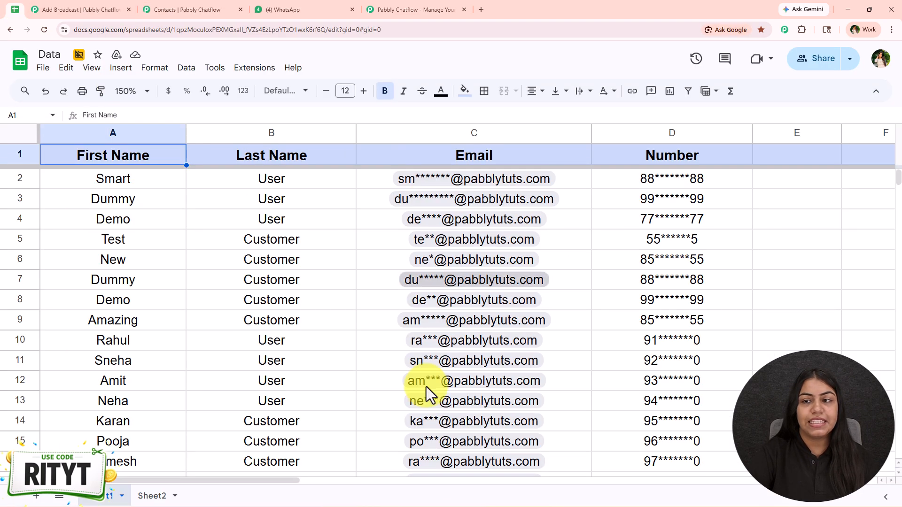
pyautogui.click(38, 67)
pyautogui.moveTo(73, 212)
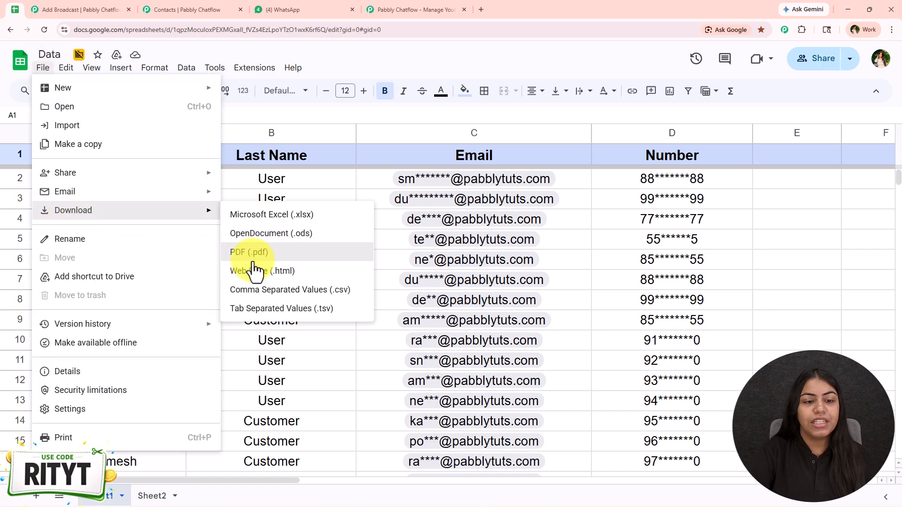
pyautogui.click(381, 295)
pyautogui.click(185, 10)
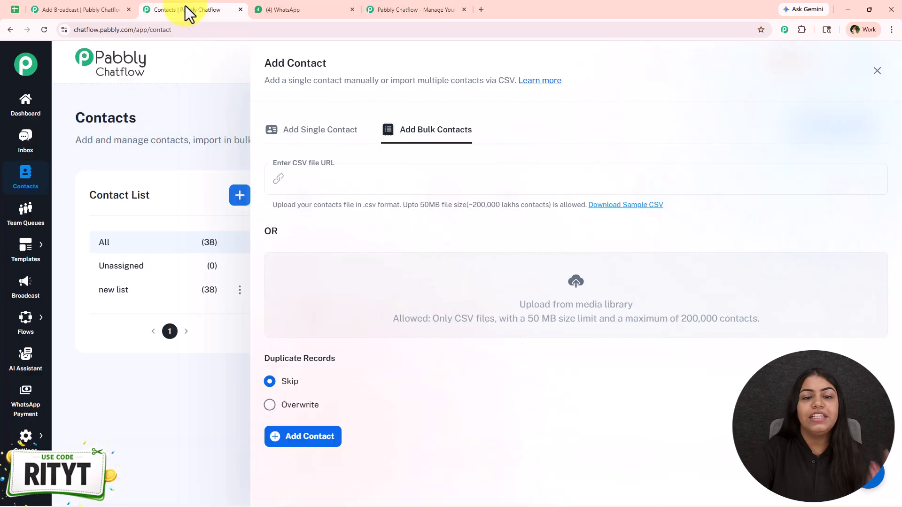
# Close the Add Contact panel and remove new list from the broadcast's recipients
pyautogui.click(876, 72)
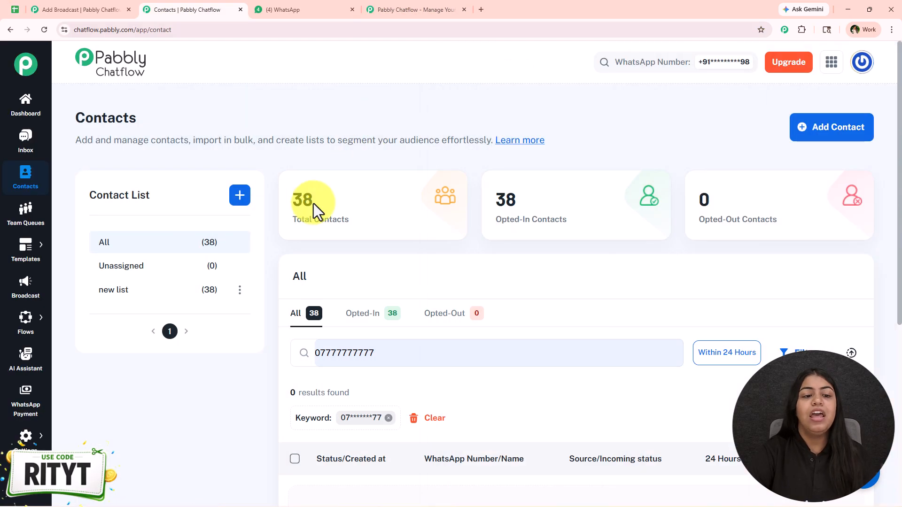
pyautogui.click(97, 9)
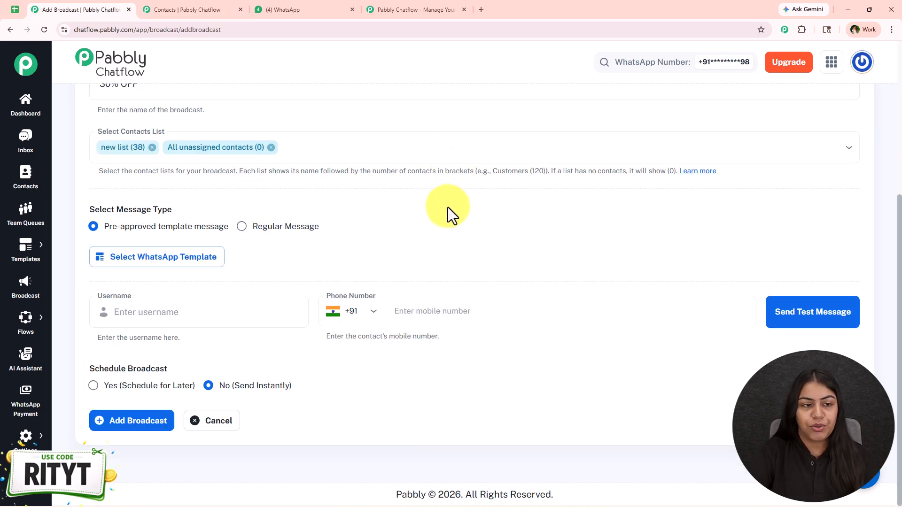
pyautogui.click(158, 149)
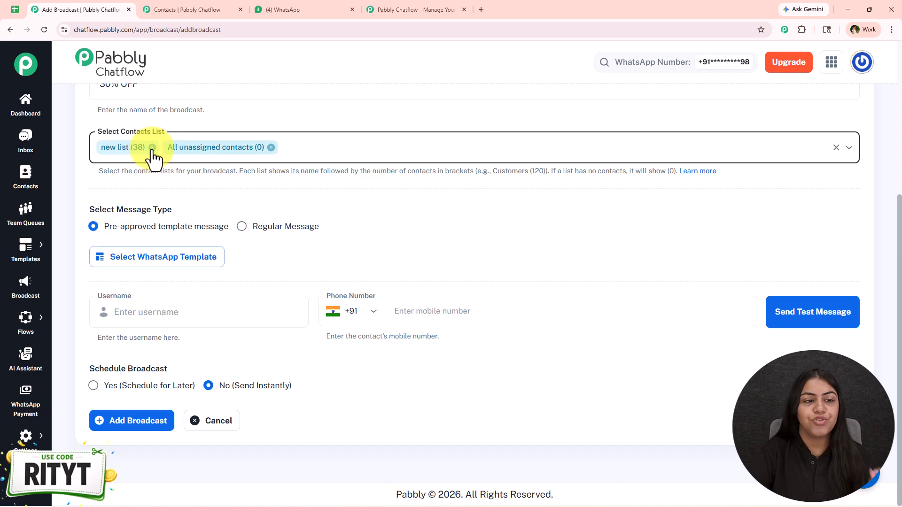
pyautogui.click(152, 148)
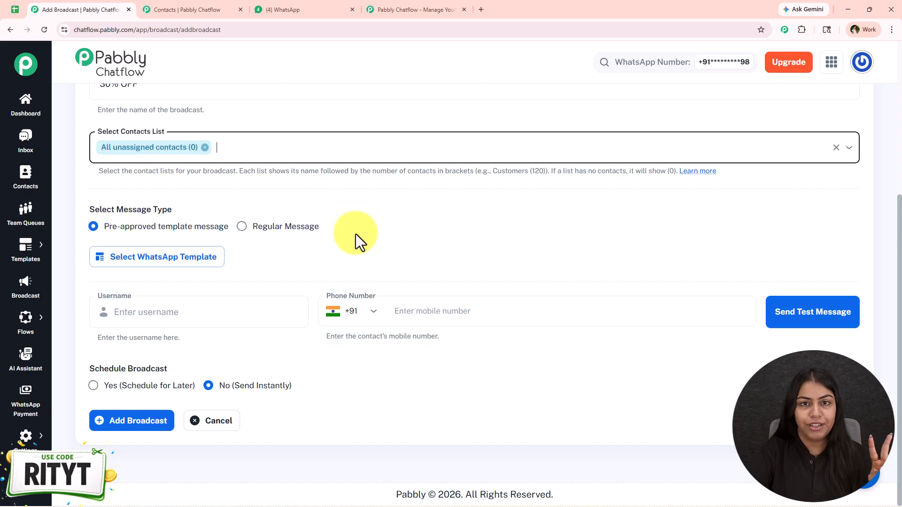
# Switch to a Regular Message, trying Audio and File types before settling on Image
pyautogui.click(245, 226)
pyautogui.scroll(-1, 335, 235)
pyautogui.scroll(-1, 335, 235)
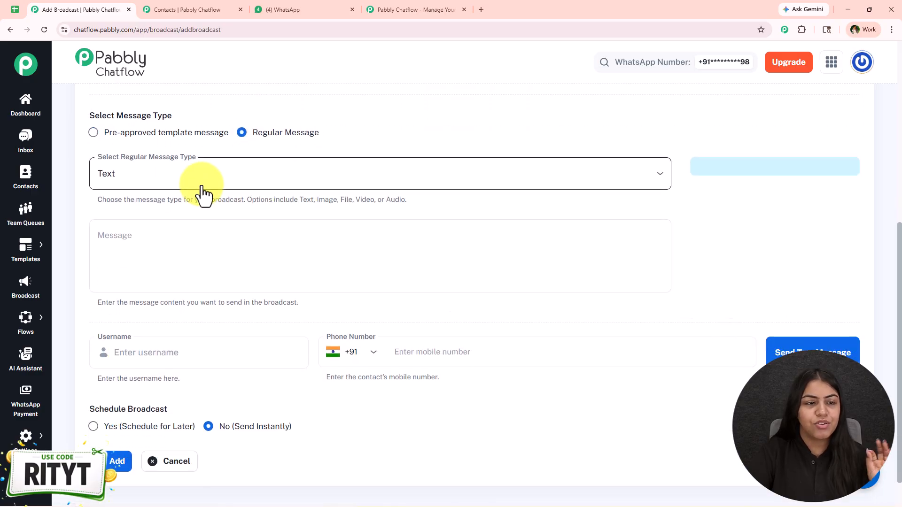
pyautogui.click(199, 186)
pyautogui.click(154, 292)
pyautogui.click(199, 186)
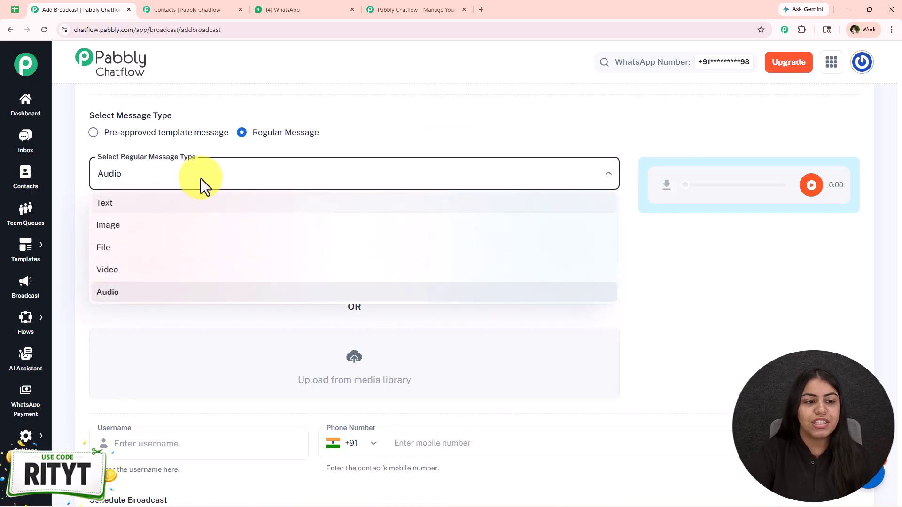
pyautogui.click(185, 245)
pyautogui.click(175, 249)
pyautogui.click(264, 187)
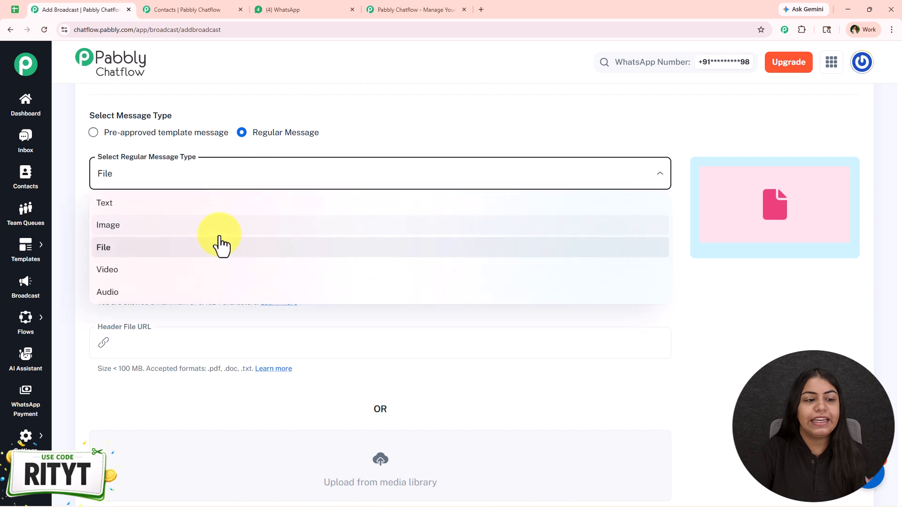
pyautogui.click(165, 224)
pyautogui.click(148, 344)
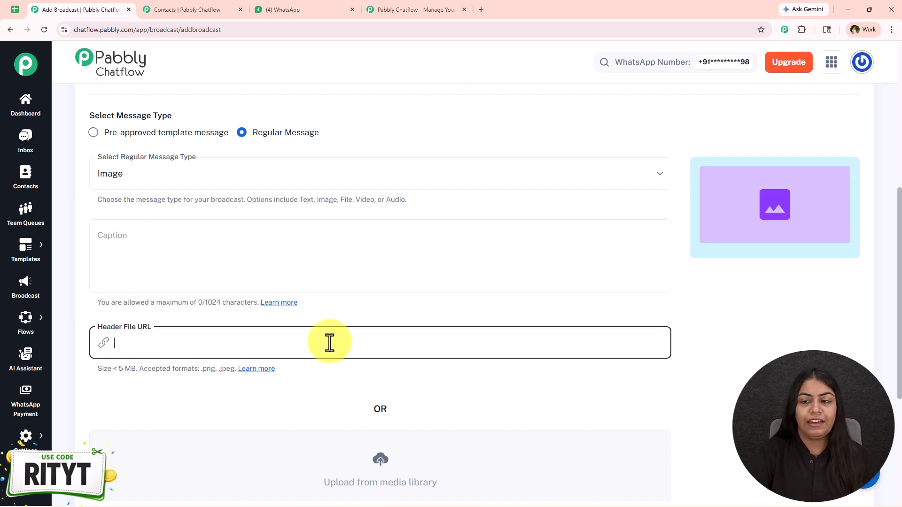
pyautogui.scroll(1, 281, 348)
pyautogui.scroll(-1, 197, 245)
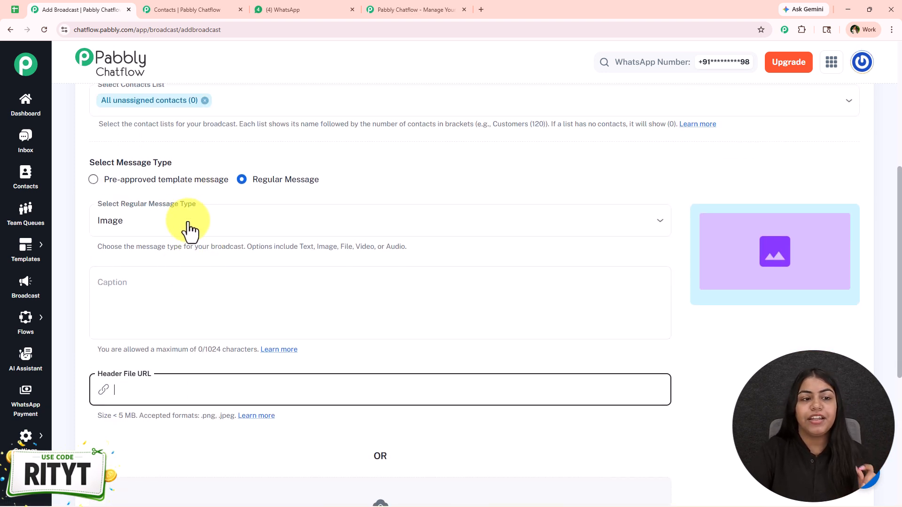
# Return to Pre-approved template message, choose food_discount_alert from the approved templates, then go to Contacts
pyautogui.click(196, 190)
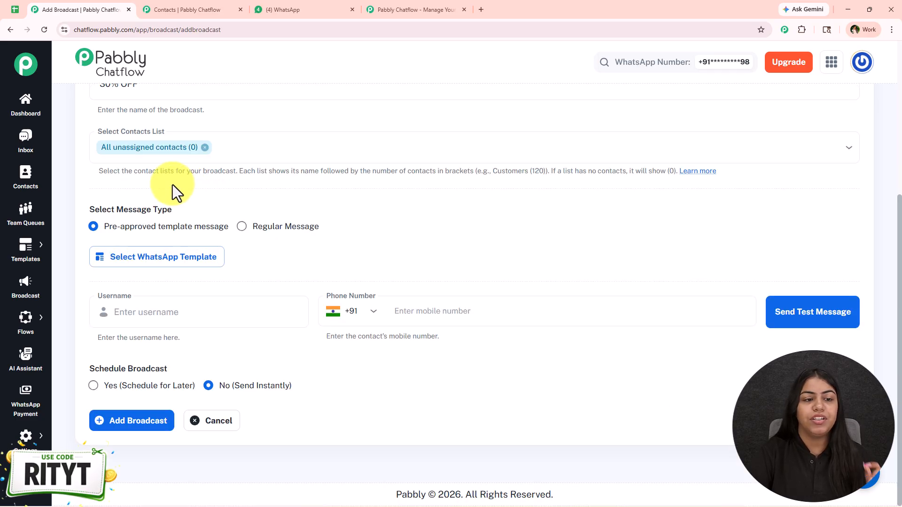
pyautogui.click(206, 259)
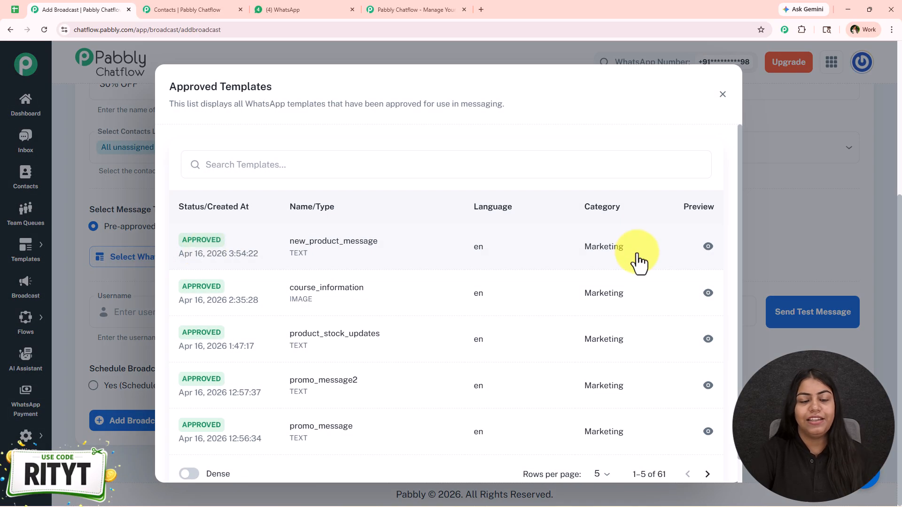
pyautogui.scroll(-1, 682, 399)
pyautogui.click(707, 450)
pyautogui.click(707, 450)
pyautogui.click(707, 449)
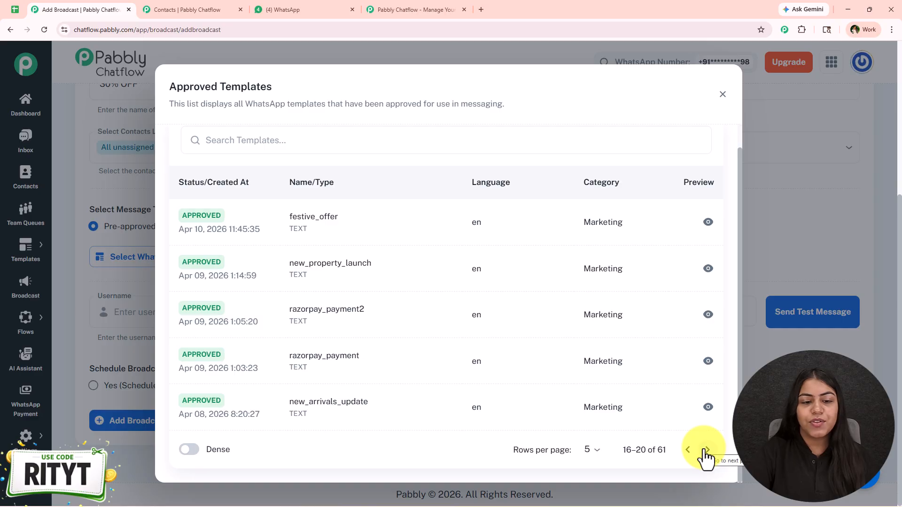
pyautogui.click(707, 449)
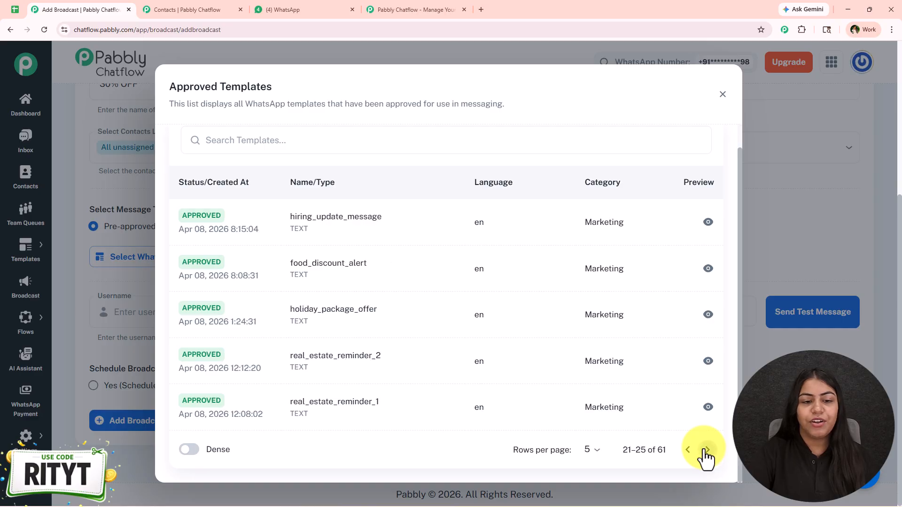
pyautogui.click(254, 272)
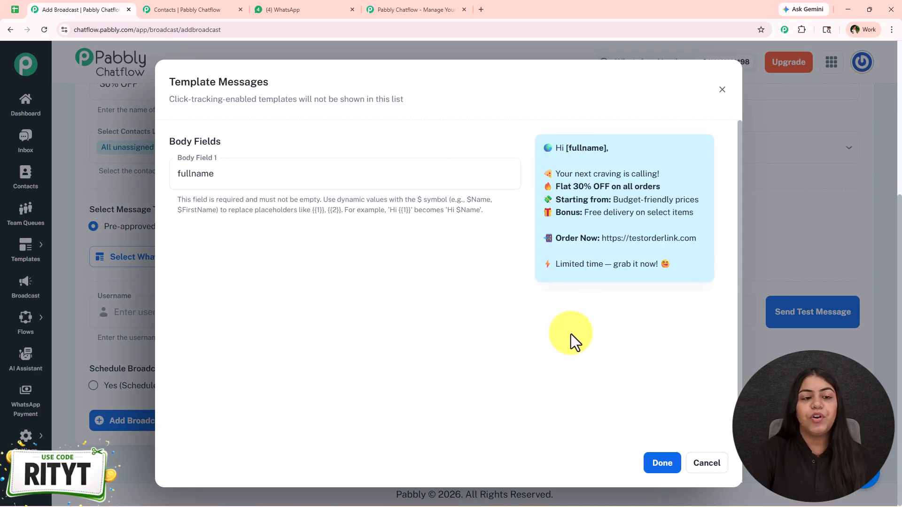
pyautogui.click(193, 8)
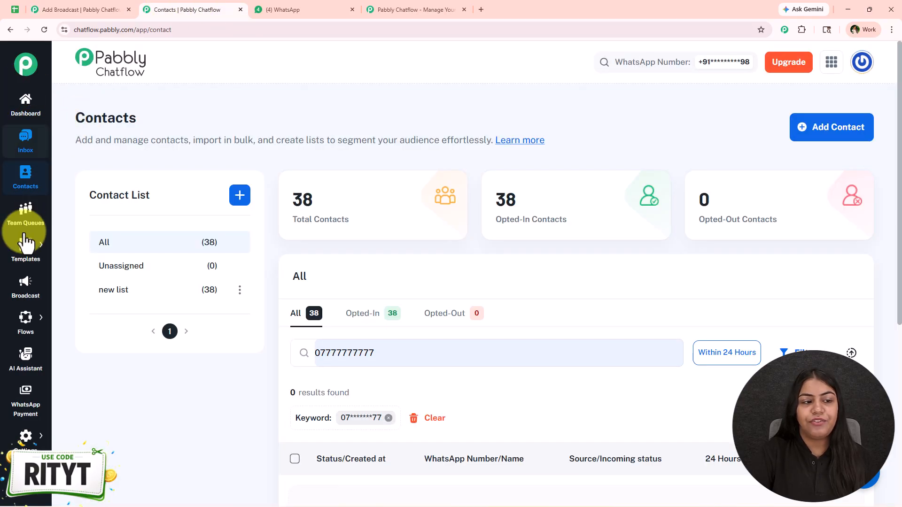
# Browse the Templates List, opening the new template choices and previewing new_product_message
pyautogui.moveTo(27, 261)
pyautogui.click(79, 244)
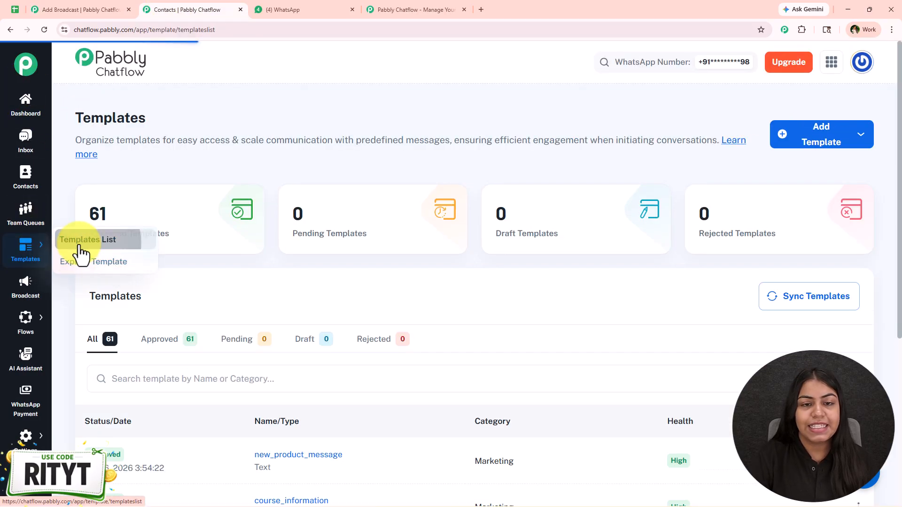
pyautogui.click(831, 142)
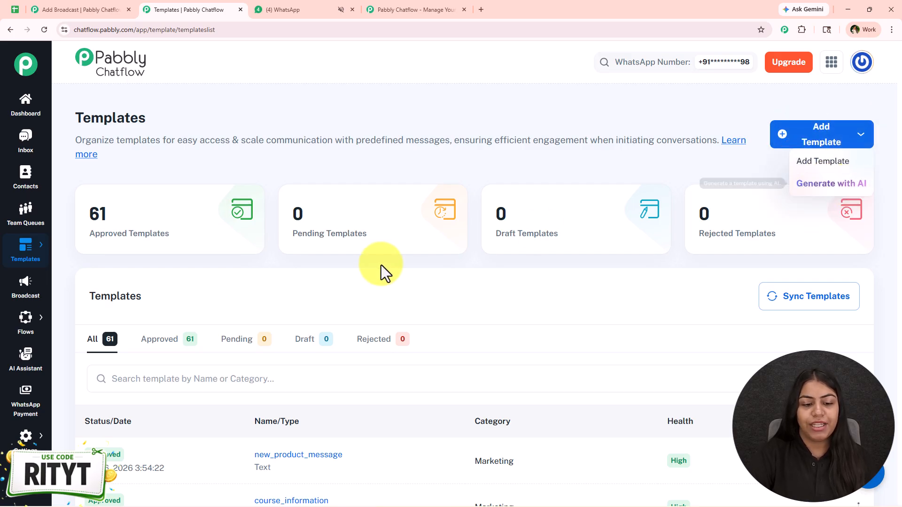
pyautogui.click(527, 320)
pyautogui.scroll(-6, 482, 282)
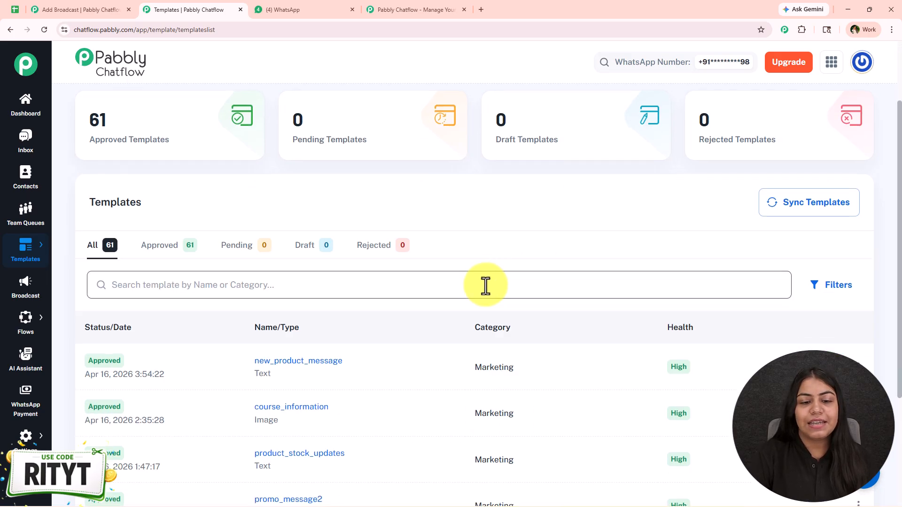
pyautogui.moveTo(72, 197); pyautogui.dragTo(153, 193)
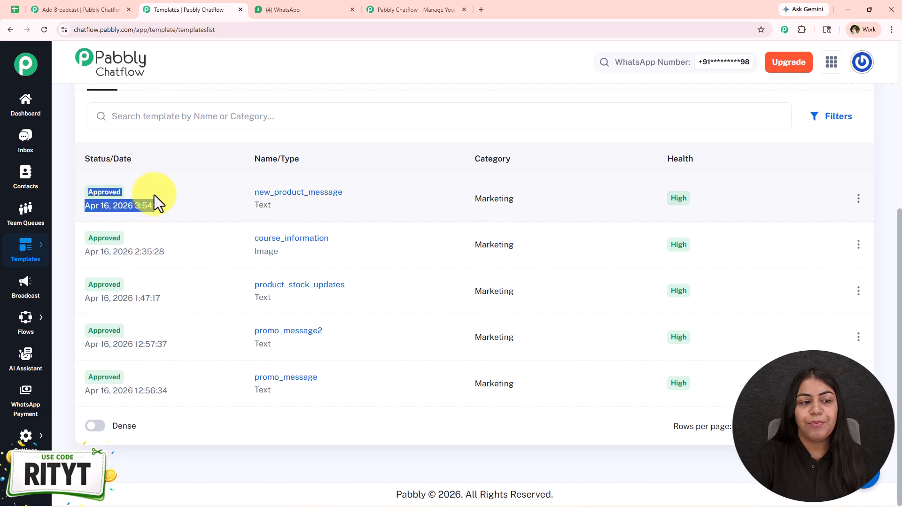
pyautogui.click(544, 189)
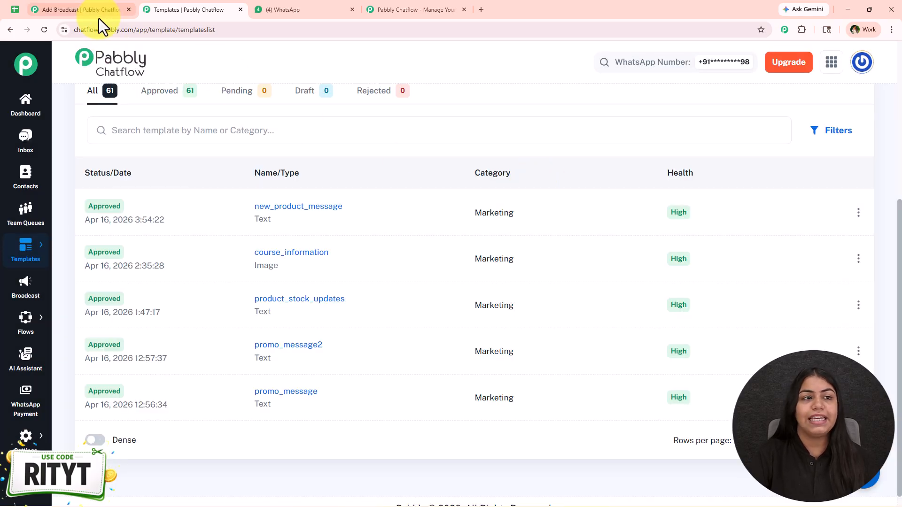
# Back on the broadcast, delete fullname from the template's Body Field 1
pyautogui.click(97, 10)
pyautogui.moveTo(181, 181); pyautogui.dragTo(170, 174)
pyautogui.press('BackSpace')
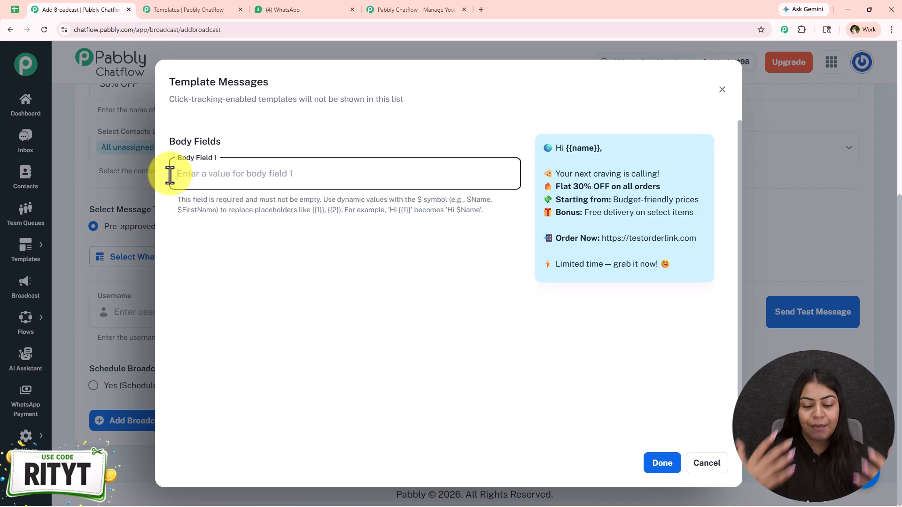
# Enter $Name in the template's Body Field 1 so the greeting reads Hi [$Name],
pyautogui.write('$Name')
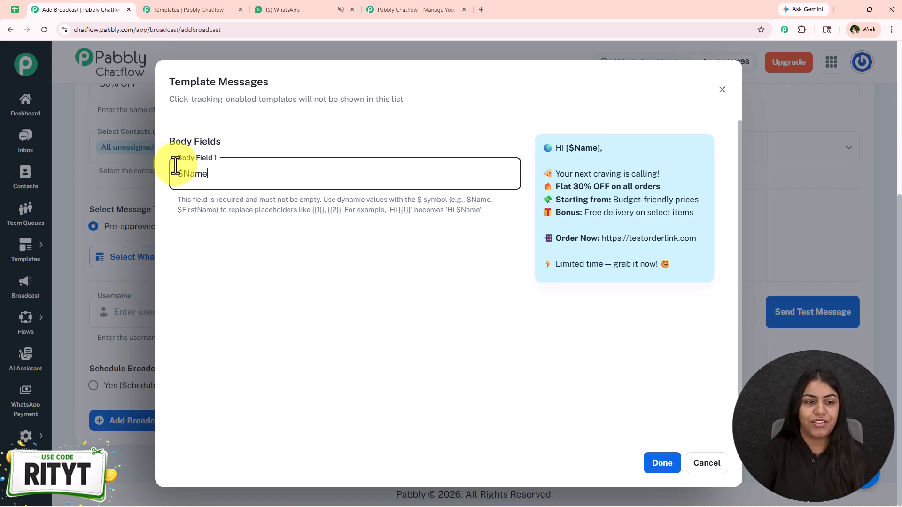
pyautogui.tripleClick(209, 181)
pyautogui.click(210, 186)
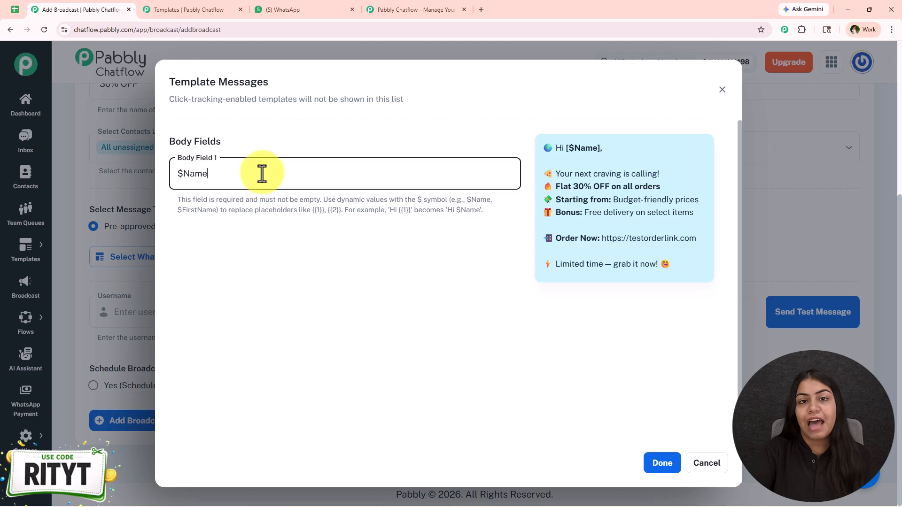
# Review the Contact Custom Fields list, including Name, MobileNumber, LastName and FirstName
pyautogui.click(212, 14)
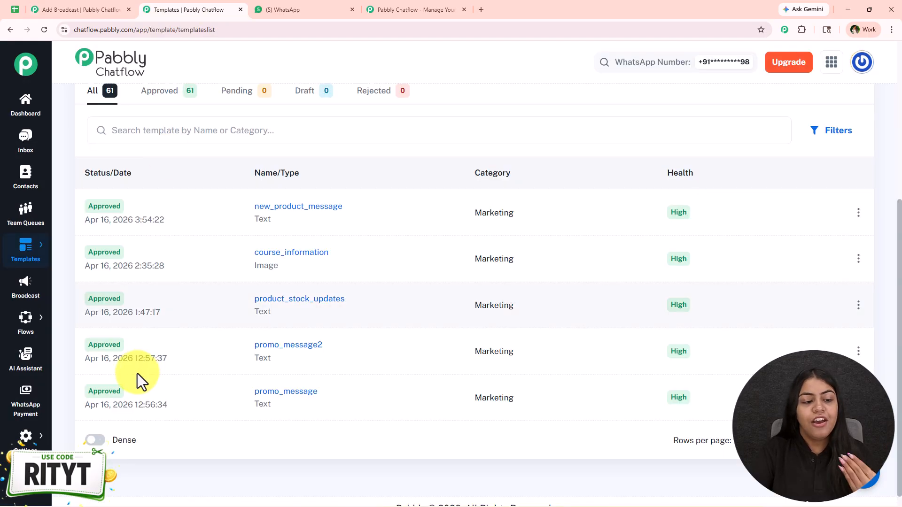
pyautogui.moveTo(26, 436)
pyautogui.click(113, 372)
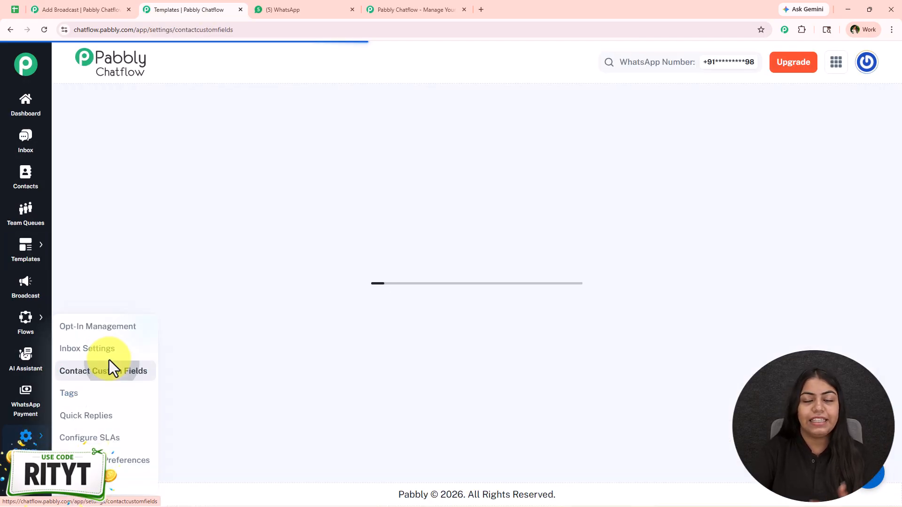
pyautogui.scroll(-5, 357, 286)
pyautogui.scroll(5, 291, 409)
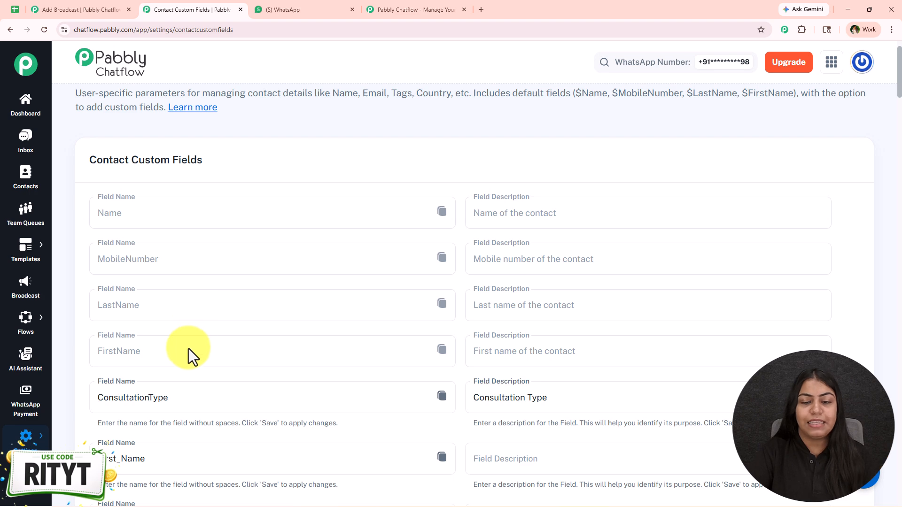
# Confirm the $Name body field with Done and go to the test username and phone fields
pyautogui.click(105, 9)
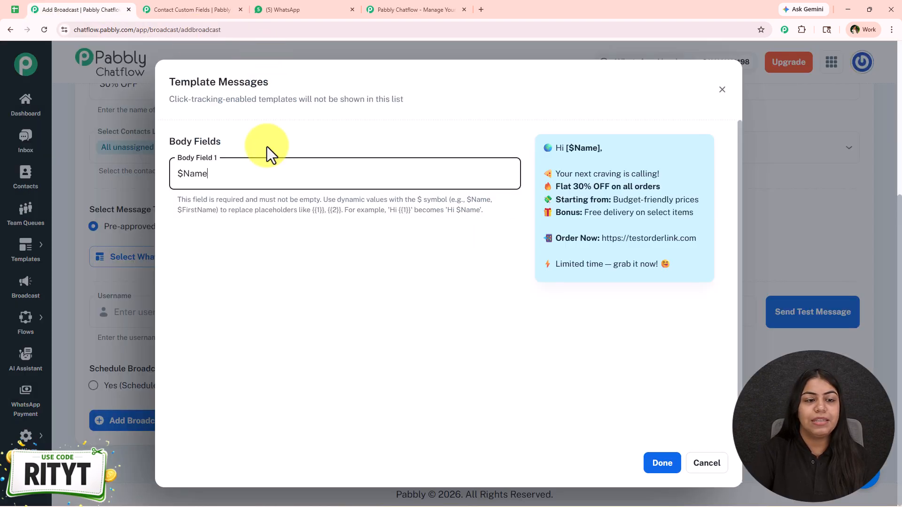
pyautogui.click(663, 463)
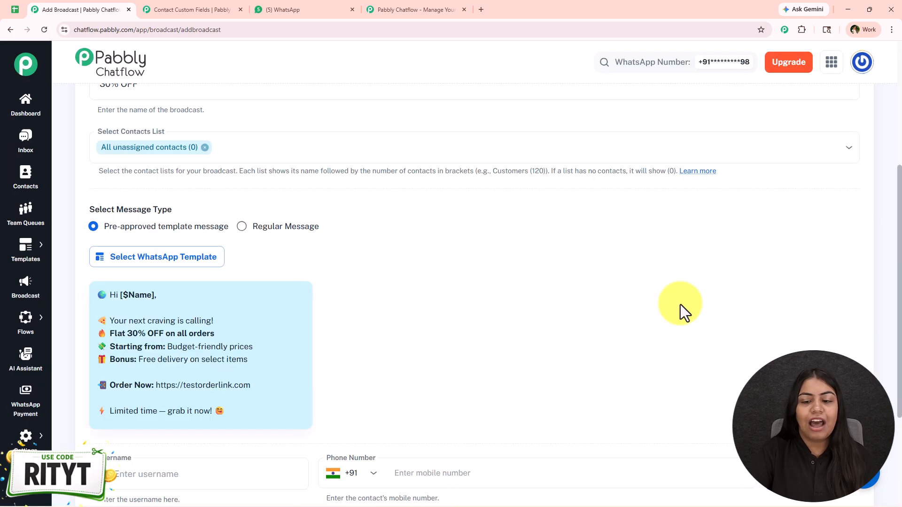
pyautogui.scroll(-3, 592, 324)
pyautogui.click(171, 313)
pyautogui.click(579, 317)
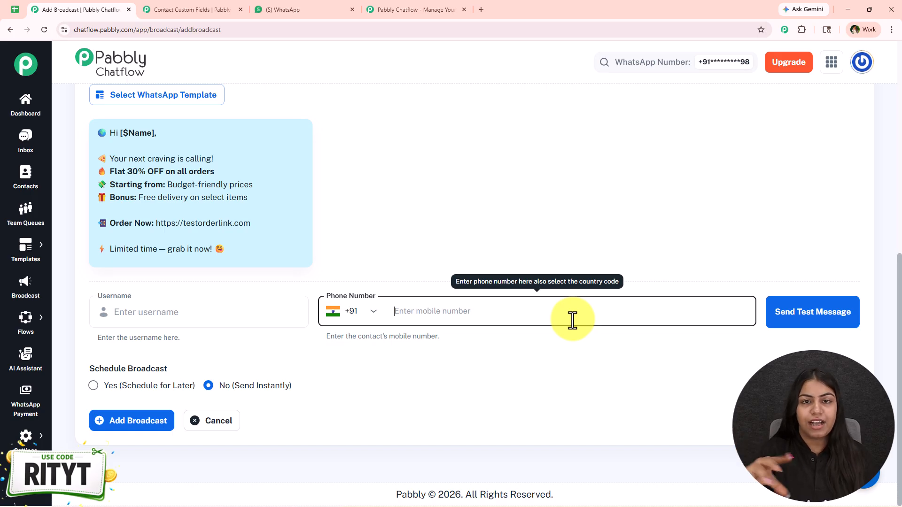
# Send a 30% OFF test message to a test contact's name and phone number
pyautogui.click(216, 320)
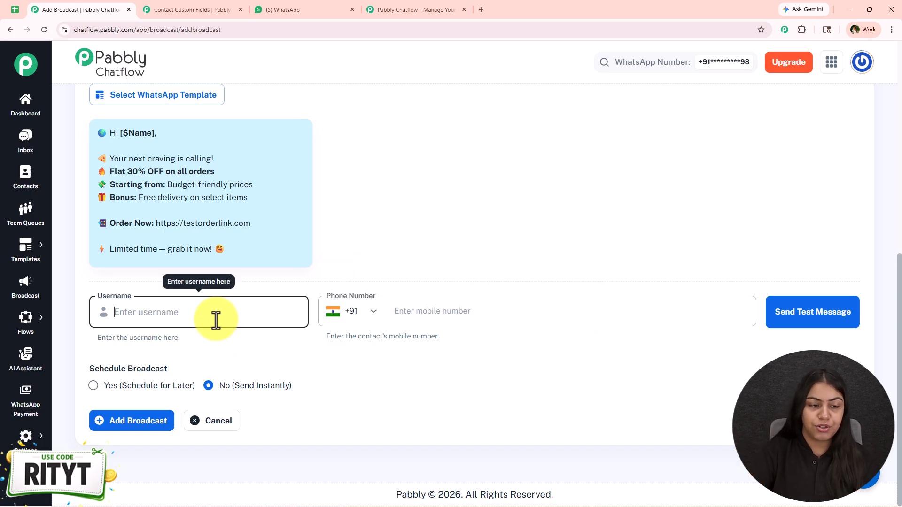
pyautogui.write('Janwe')
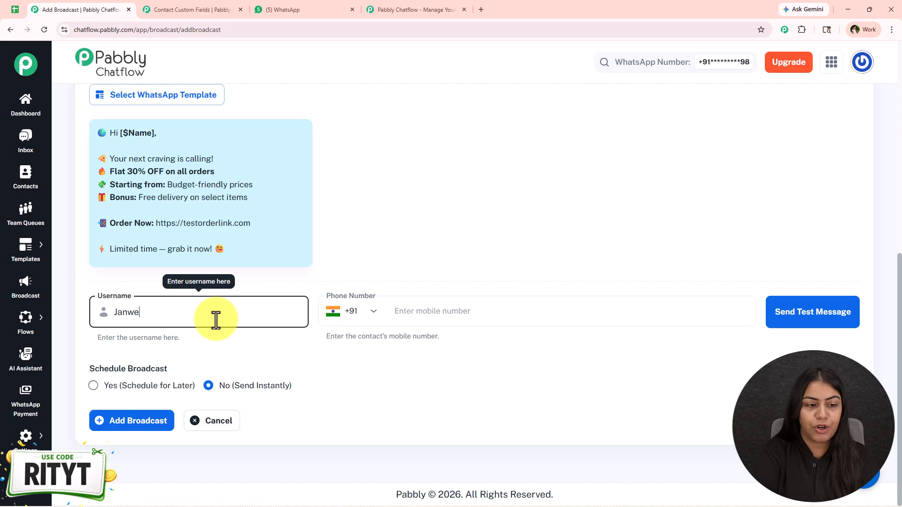
pyautogui.press('BackSpace')
pyautogui.press('BackSpace')
pyautogui.write('e User')
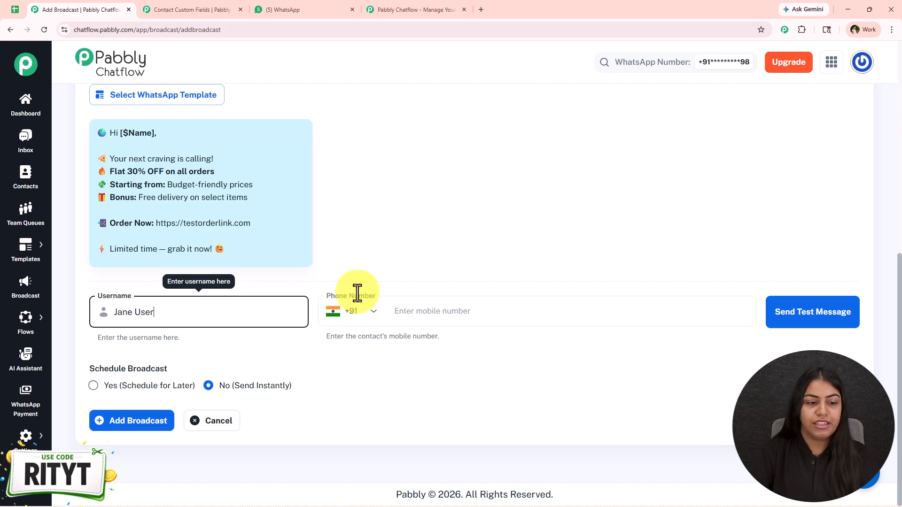
pyautogui.click(470, 316)
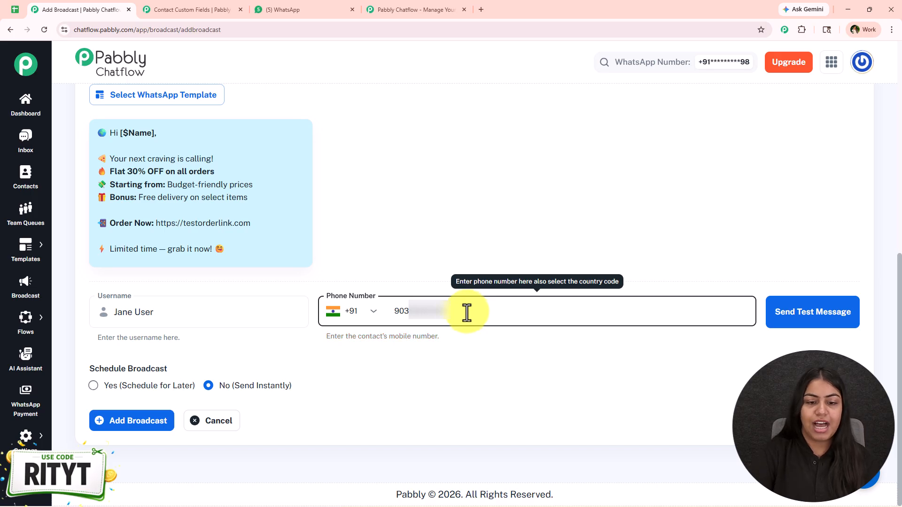
pyautogui.click(848, 319)
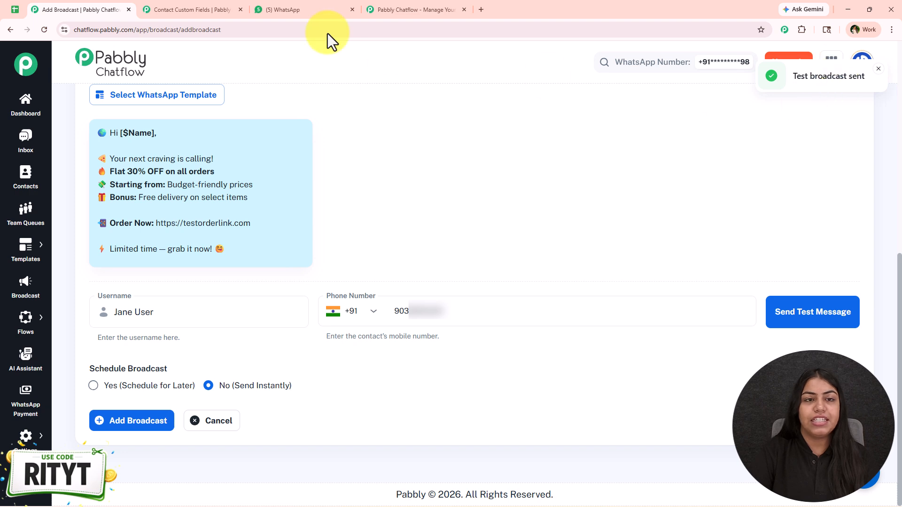
pyautogui.click(306, 9)
# Verify the personalised 30% OFF test message arrived in WhatsApp Web
pyautogui.click(362, 366)
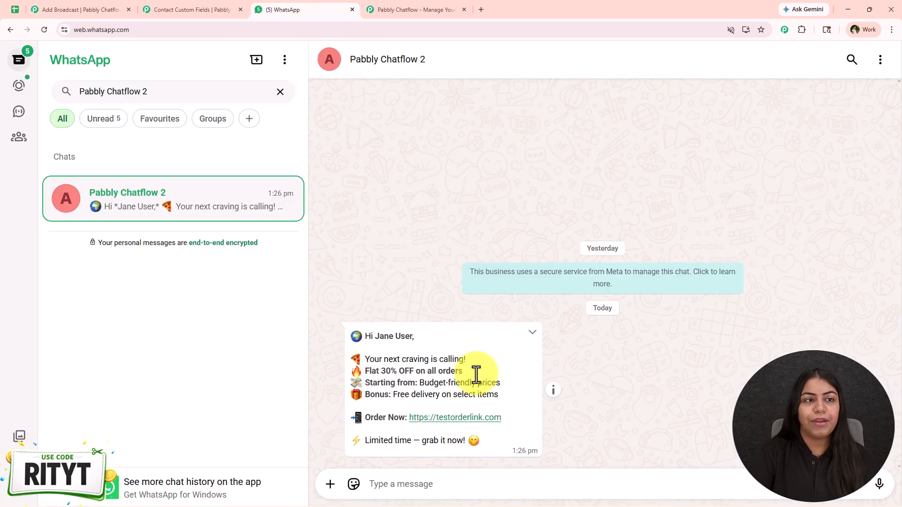
pyautogui.click(112, 8)
pyautogui.click(306, 9)
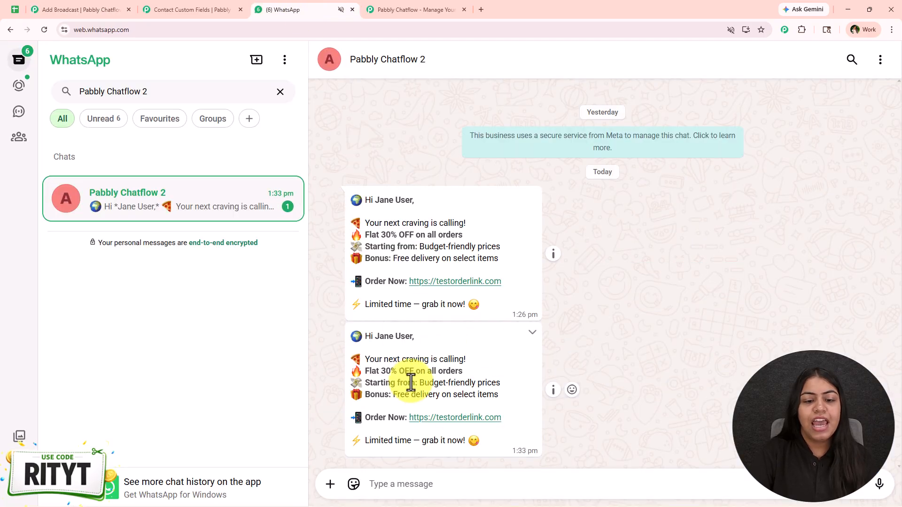
pyautogui.moveTo(346, 331); pyautogui.dragTo(511, 444)
pyautogui.click(508, 444)
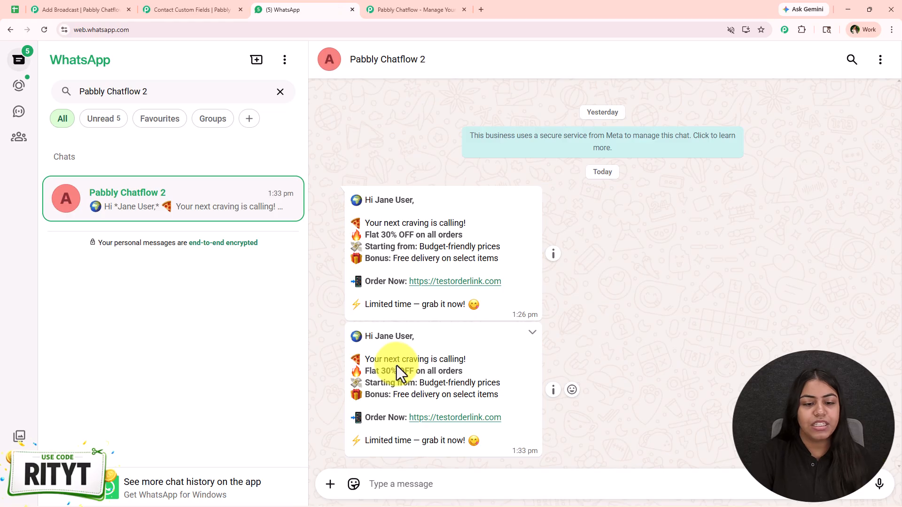
# Replace the broadcast form's test phone number with a dummy placeholder number
pyautogui.click(54, 7)
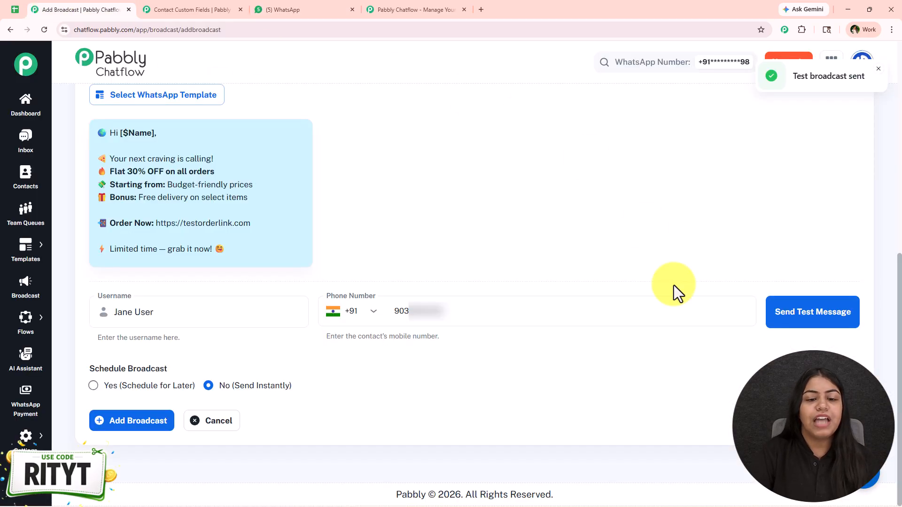
pyautogui.moveTo(563, 323); pyautogui.dragTo(395, 306)
pyautogui.press('BackSpace')
pyautogui.write('9999999999')
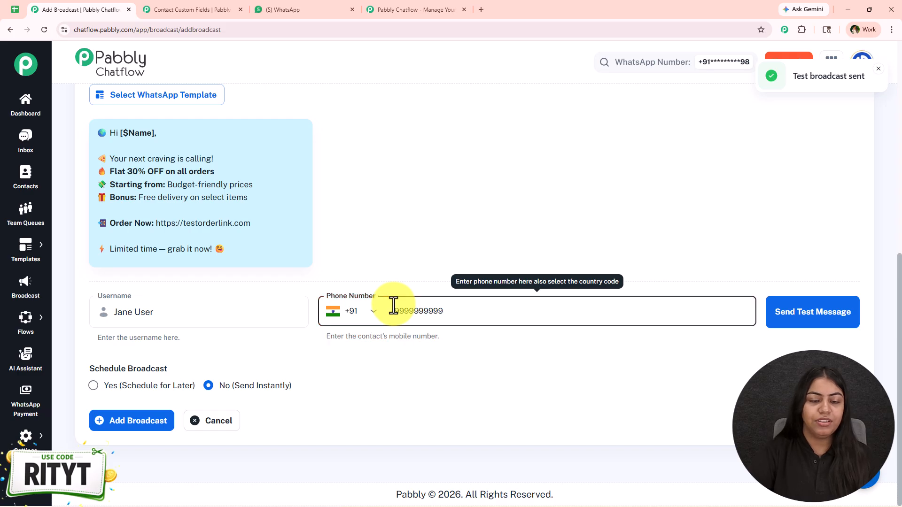
pyautogui.click(374, 455)
pyautogui.moveTo(99, 369); pyautogui.dragTo(189, 375)
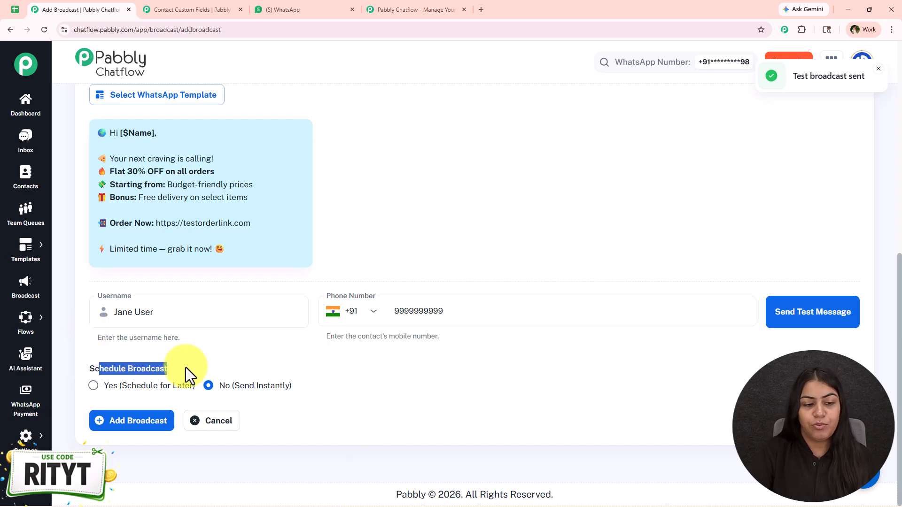
pyautogui.click(188, 375)
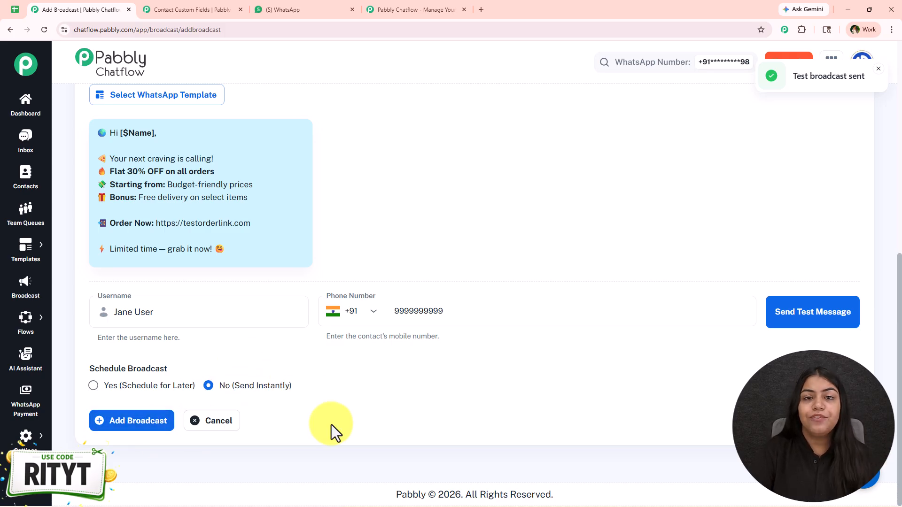
# Choose Schedule for Later at 04/22/2026 01:30 PM and add the broadcast
pyautogui.click(168, 387)
pyautogui.scroll(-1, 724, 414)
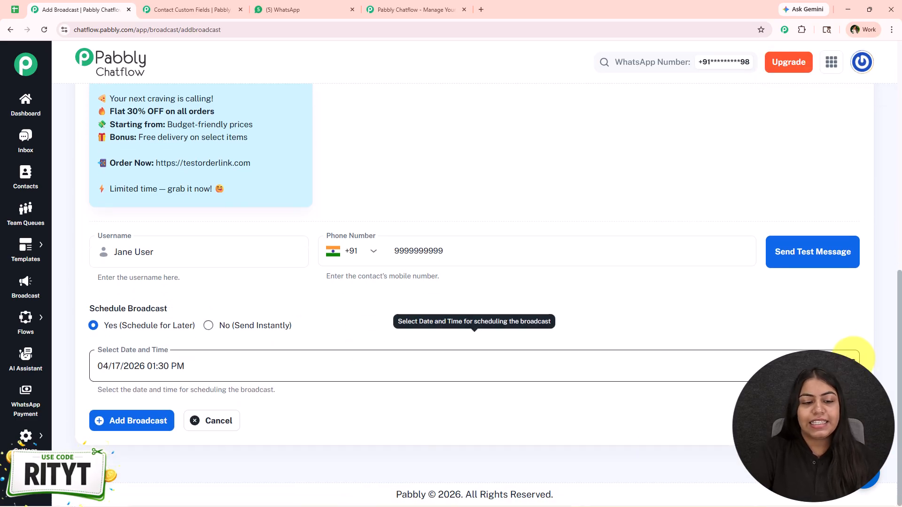
pyautogui.click(850, 361)
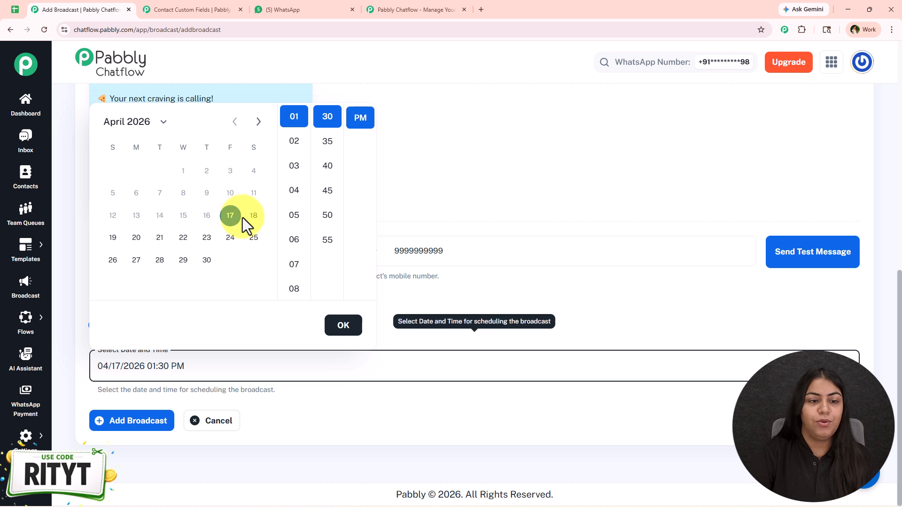
pyautogui.click(184, 240)
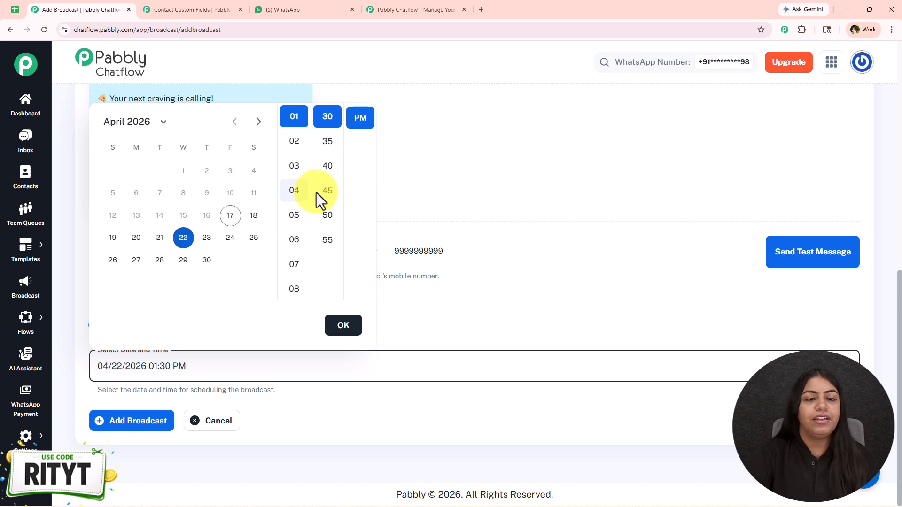
pyautogui.click(334, 330)
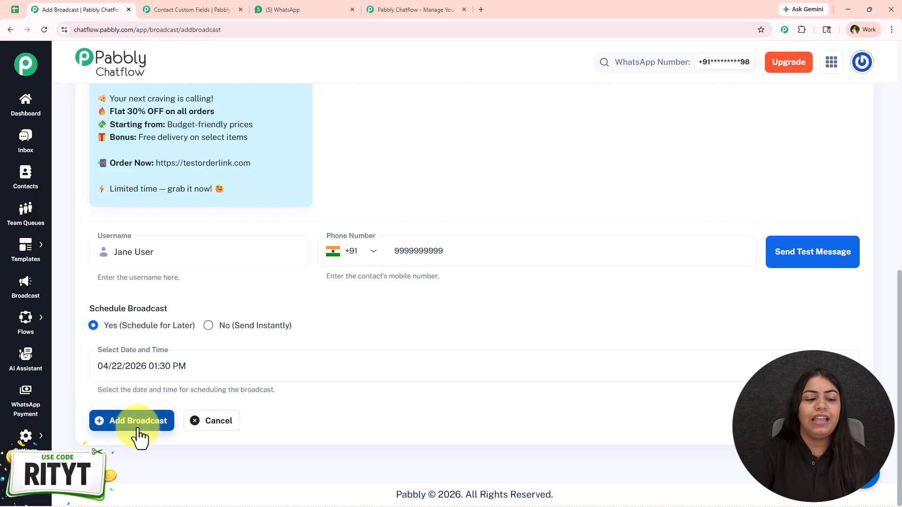
pyautogui.click(140, 436)
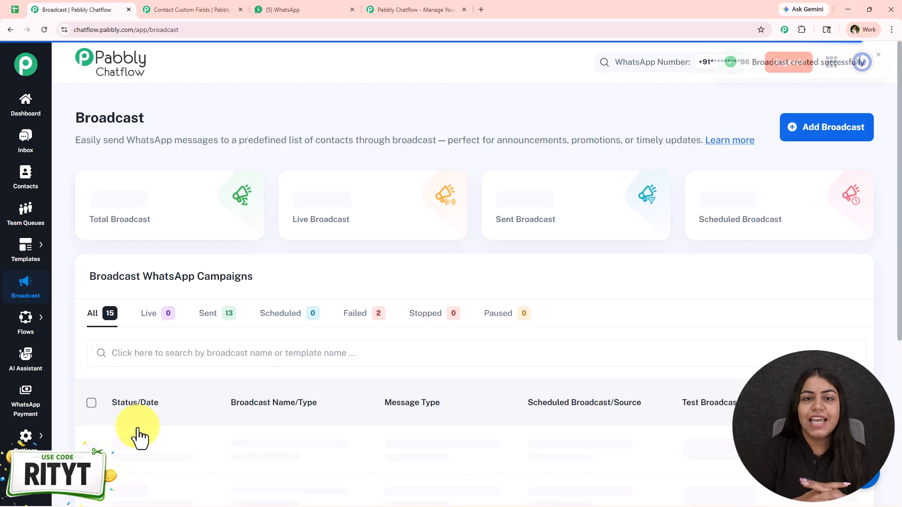
# Check the 30% OFF broadcast's scheduled time and type in the campaigns table
pyautogui.scroll(-3, 537, 295)
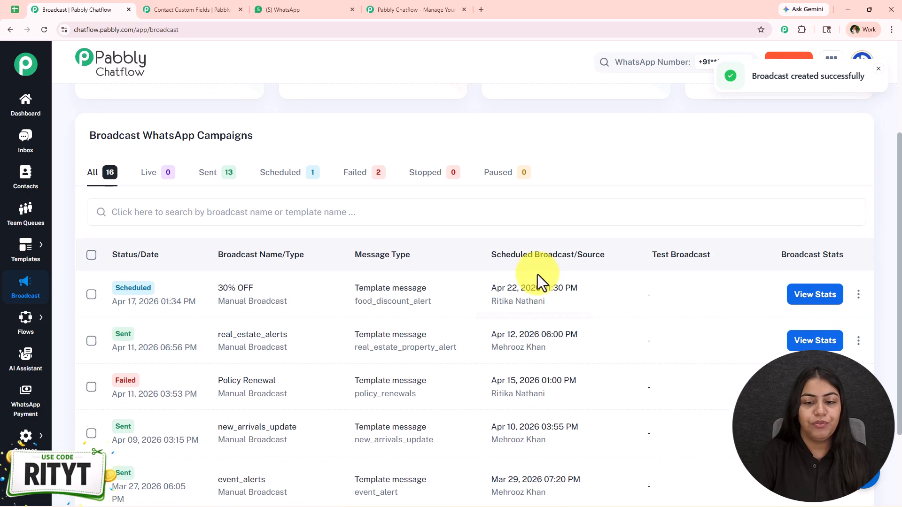
pyautogui.moveTo(544, 288); pyautogui.dragTo(608, 287)
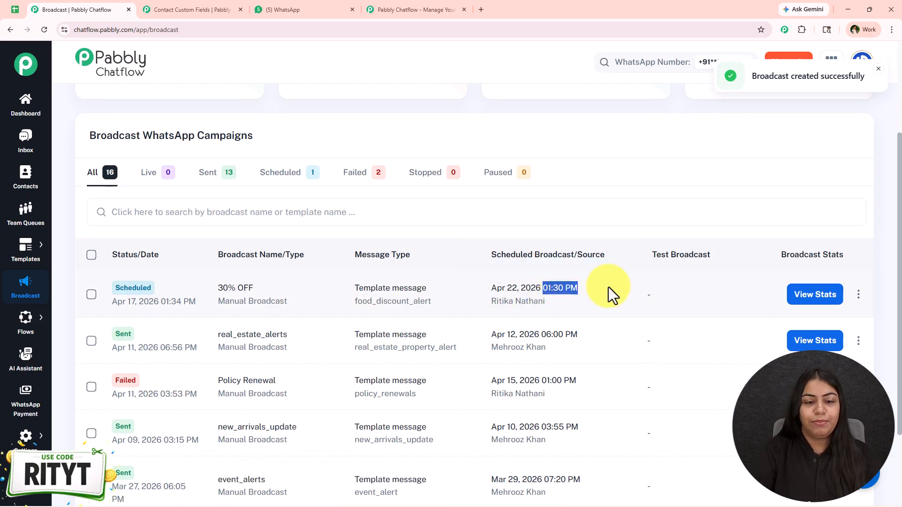
pyautogui.click(607, 287)
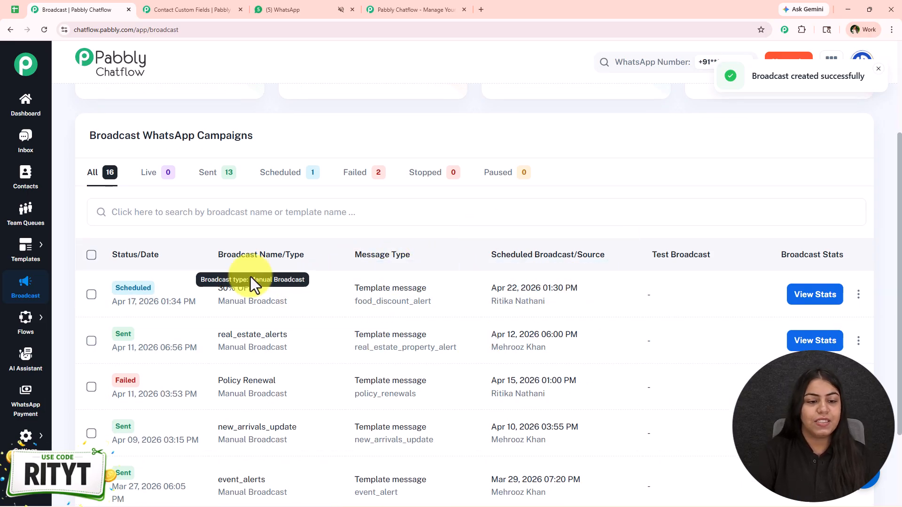
pyautogui.moveTo(210, 308); pyautogui.dragTo(320, 292)
pyautogui.click(320, 292)
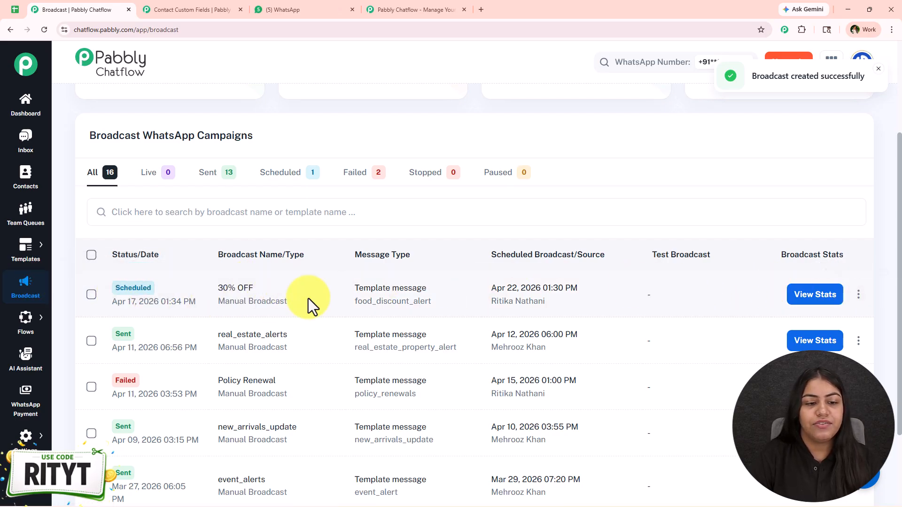
pyautogui.scroll(-1, 489, 303)
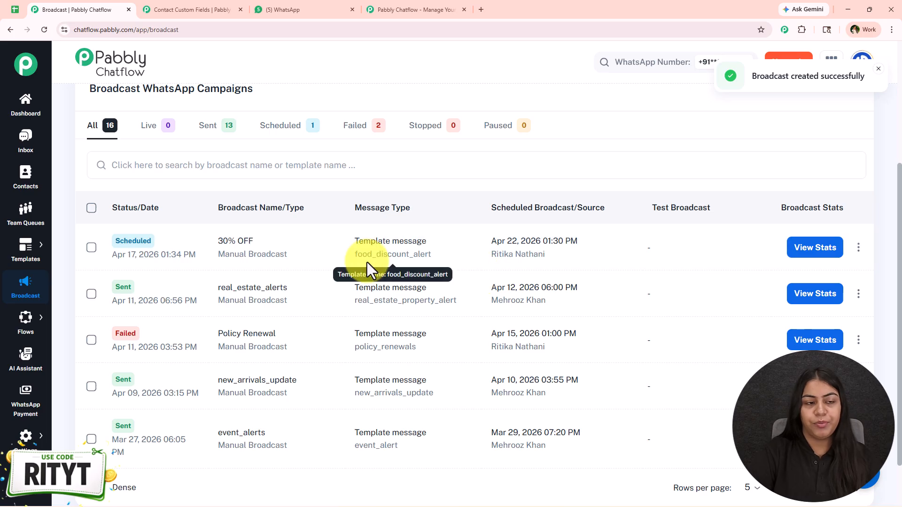
# Compare the Live, Sent and Scheduled tabs, then filter the list to Sent (13 results)
pyautogui.click(150, 127)
pyautogui.click(212, 132)
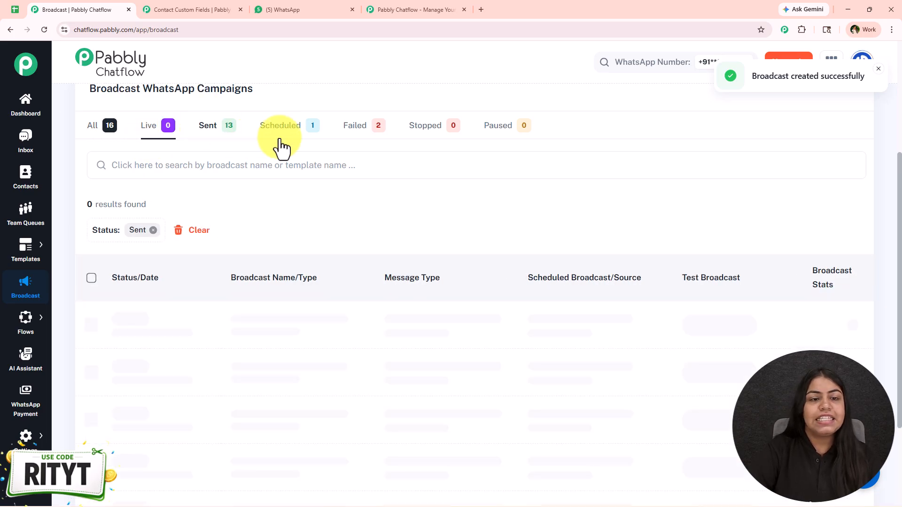
pyautogui.click(292, 135)
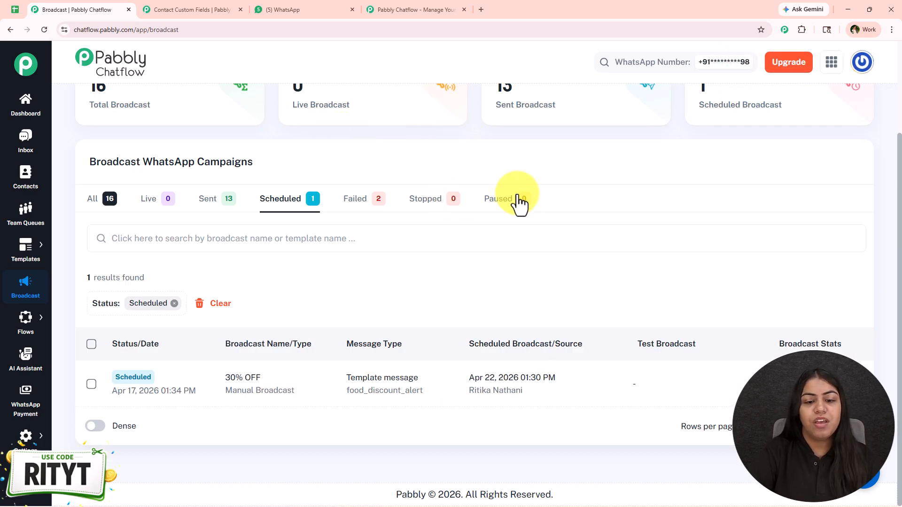
pyautogui.click(93, 200)
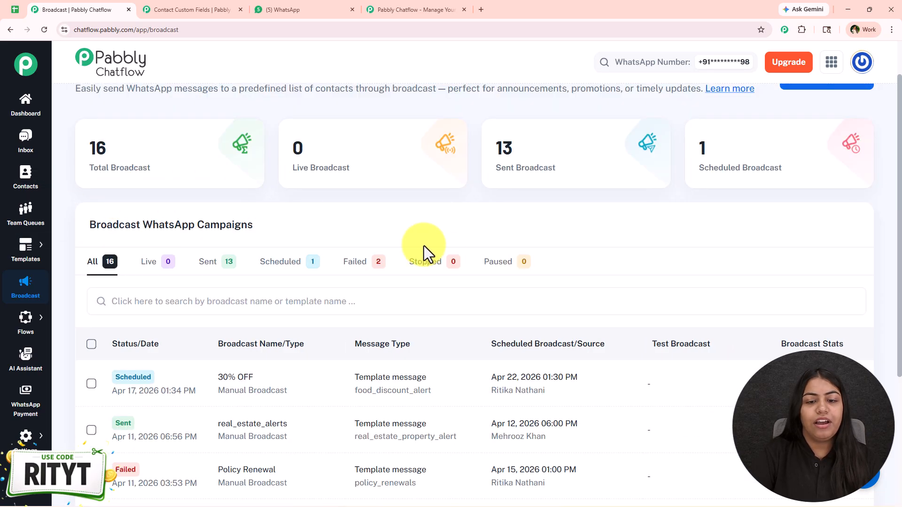
pyautogui.scroll(-1, 529, 271)
pyautogui.scroll(-3, 517, 277)
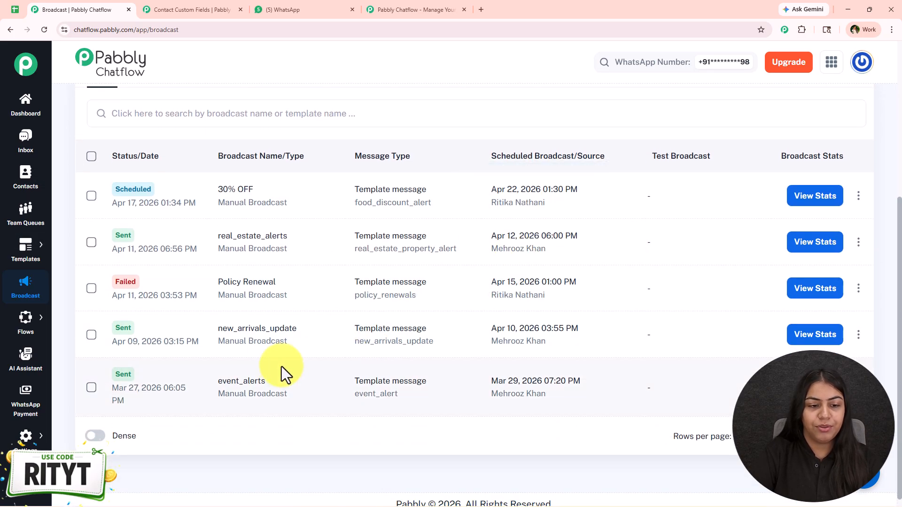
pyautogui.scroll(1, 202, 169)
pyautogui.click(205, 169)
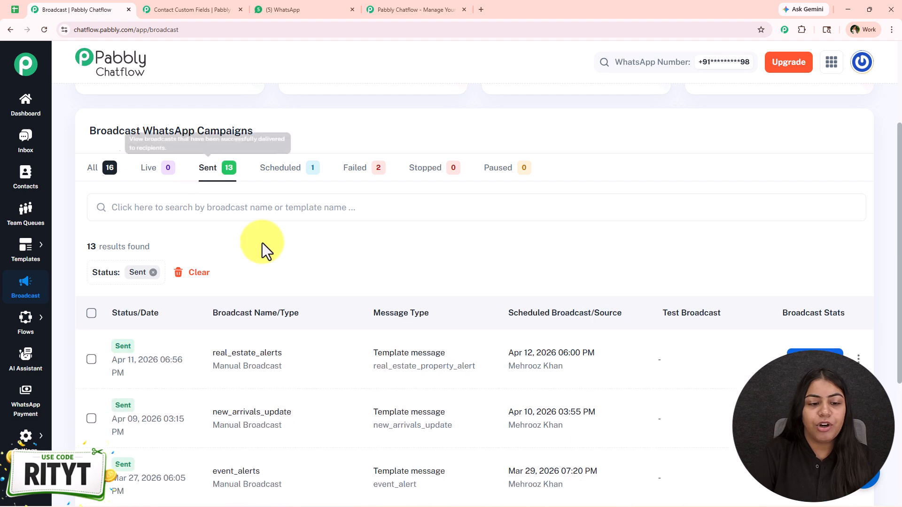
pyautogui.scroll(-3, 329, 258)
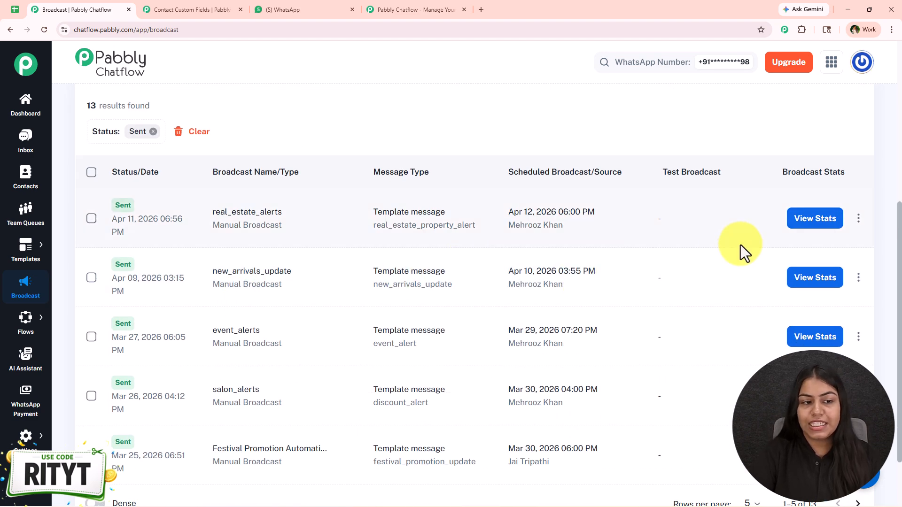
# Open real_estate_alerts' delivery report and show the Valid Failed breakdown
pyautogui.click(807, 225)
pyautogui.scroll(-4, 729, 301)
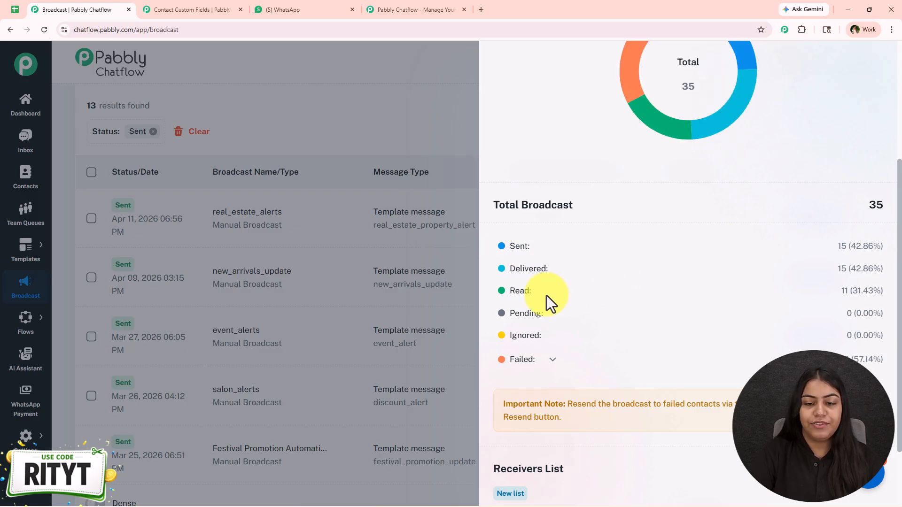
pyautogui.click(553, 359)
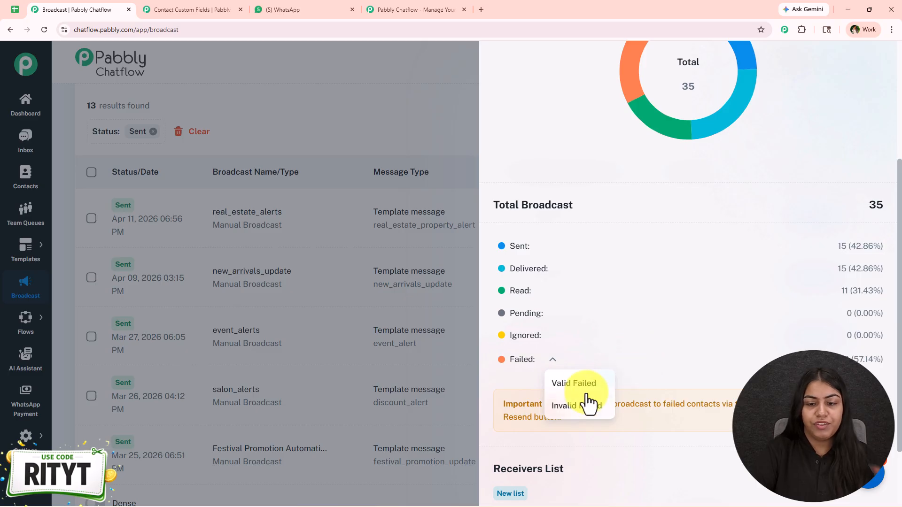
pyautogui.moveTo(586, 413)
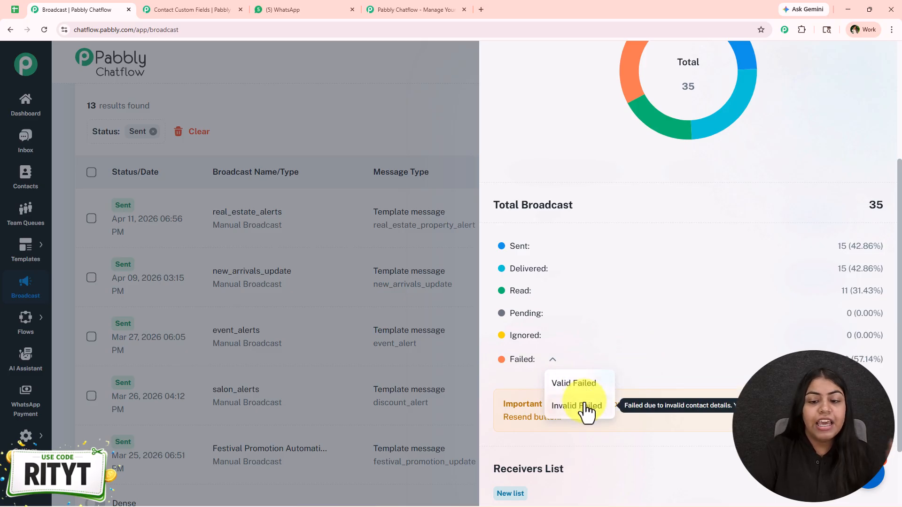
pyautogui.click(579, 387)
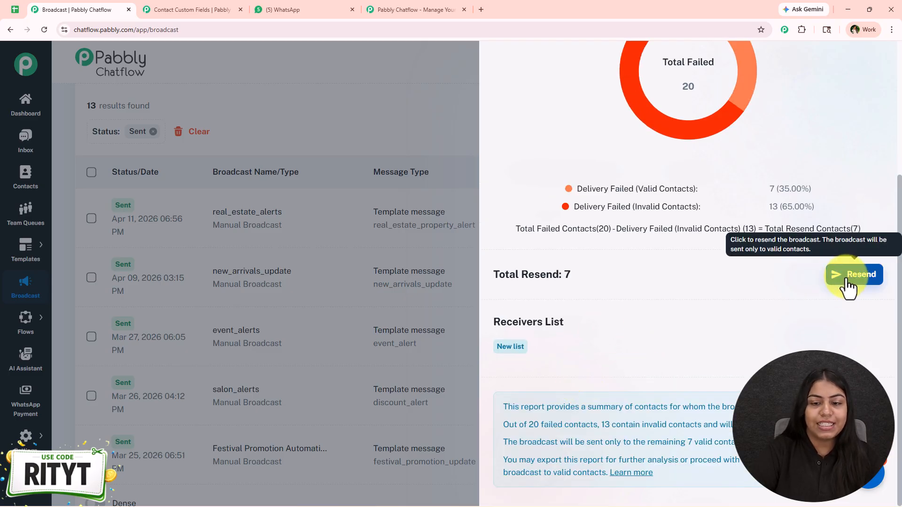
pyautogui.scroll(4, 611, 324)
# Filter the report to failed deliveries, close it, and open the Pabbly Chatflow 2 WhatsApp chat
pyautogui.click(805, 136)
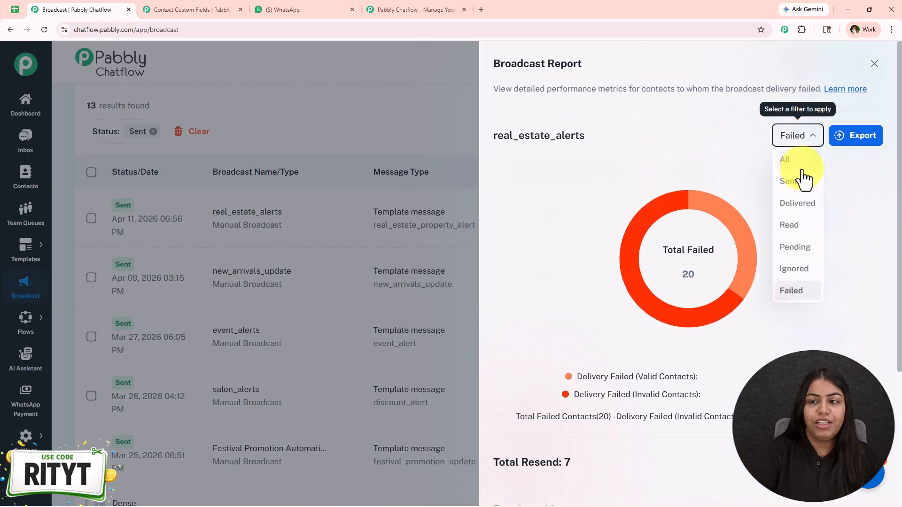
pyautogui.click(794, 281)
pyautogui.scroll(-2, 752, 244)
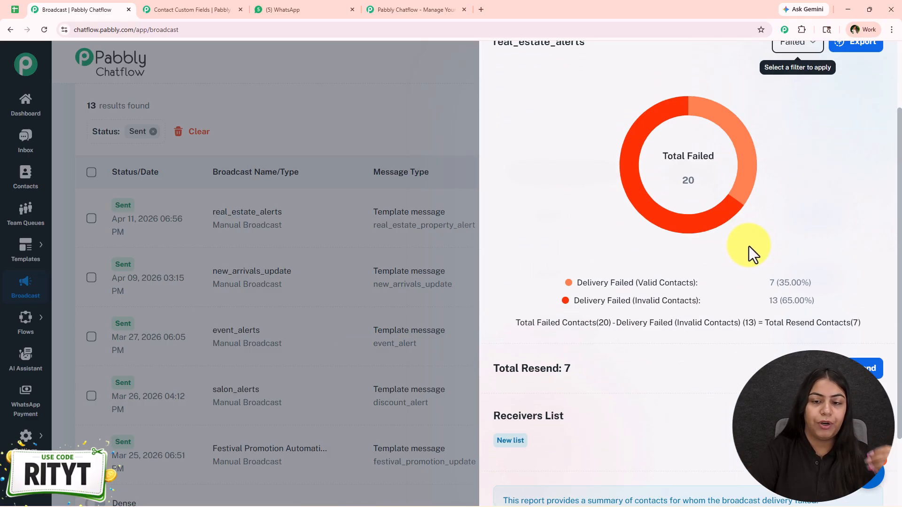
pyautogui.scroll(-2, 749, 245)
pyautogui.moveTo(638, 189); pyautogui.dragTo(691, 188)
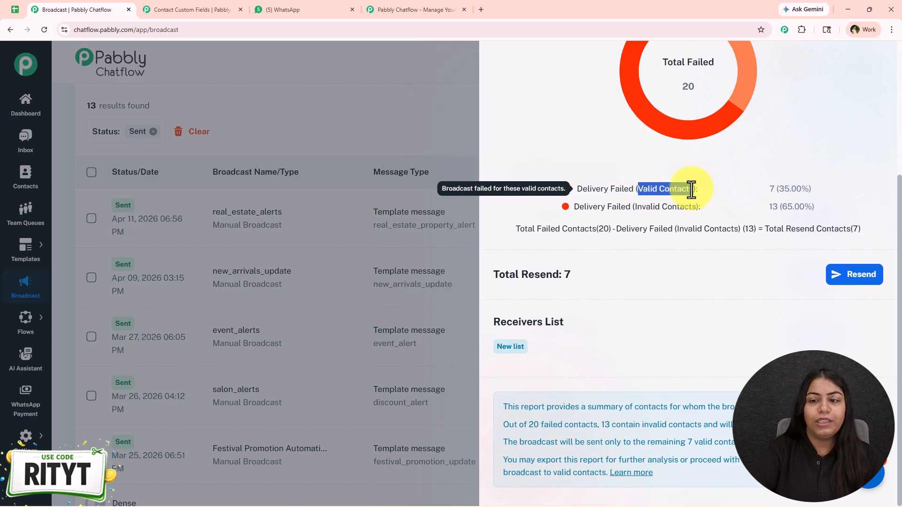
pyautogui.click(688, 188)
pyautogui.scroll(4, 789, 187)
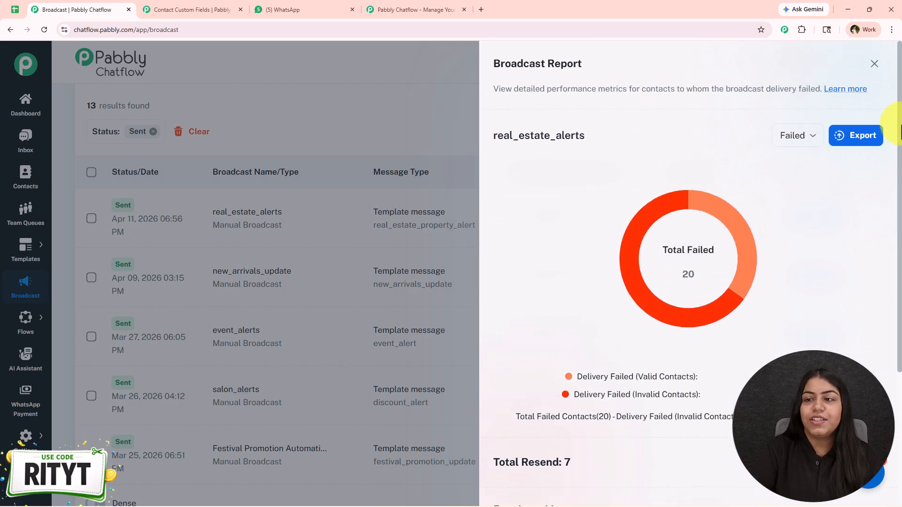
pyautogui.click(874, 64)
pyautogui.scroll(5, 417, 397)
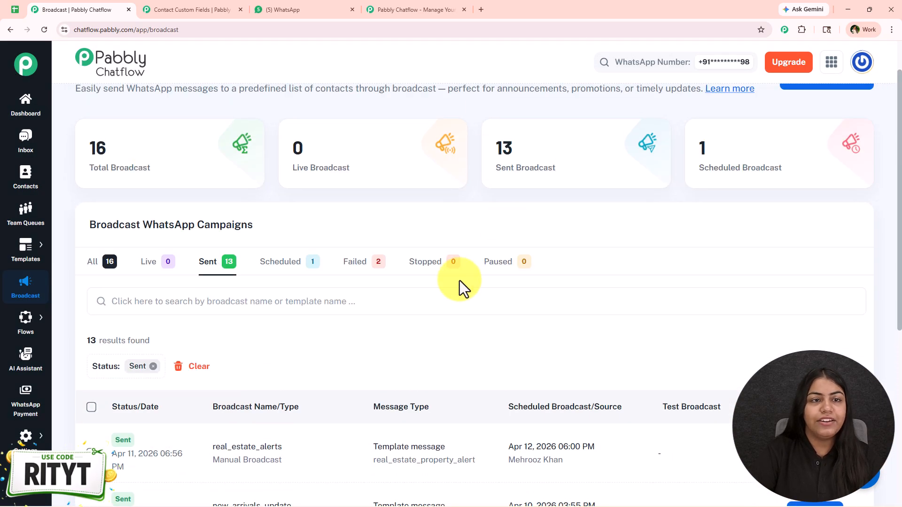
pyautogui.click(270, 9)
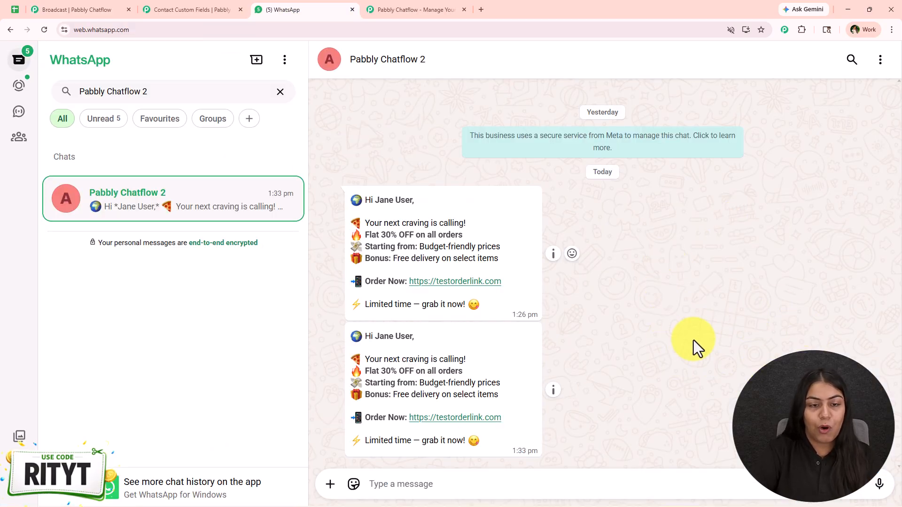
pyautogui.click(17, 9)
pyautogui.click(247, 365)
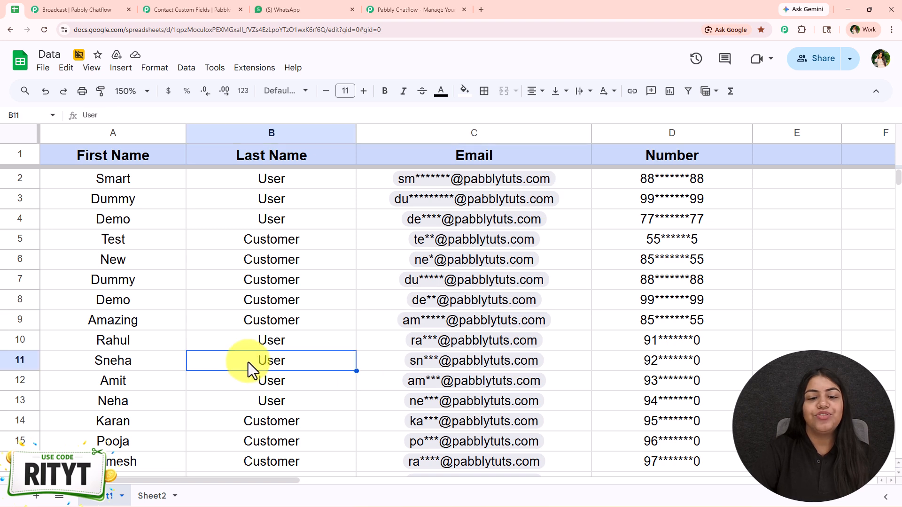
pyautogui.click(281, 8)
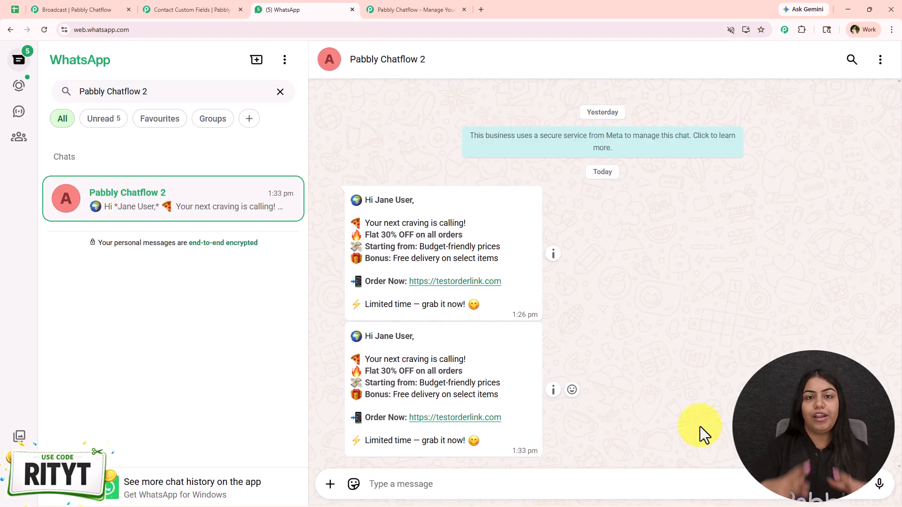